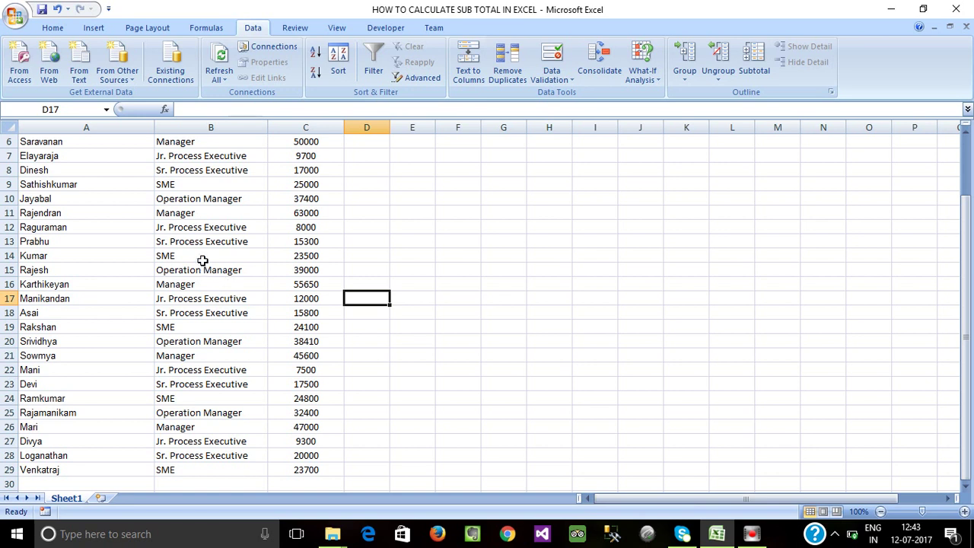
# Select the employee salary data, trying the Employee Names, Designation and Salary columns.
pyautogui.scroll(2, 202, 260)
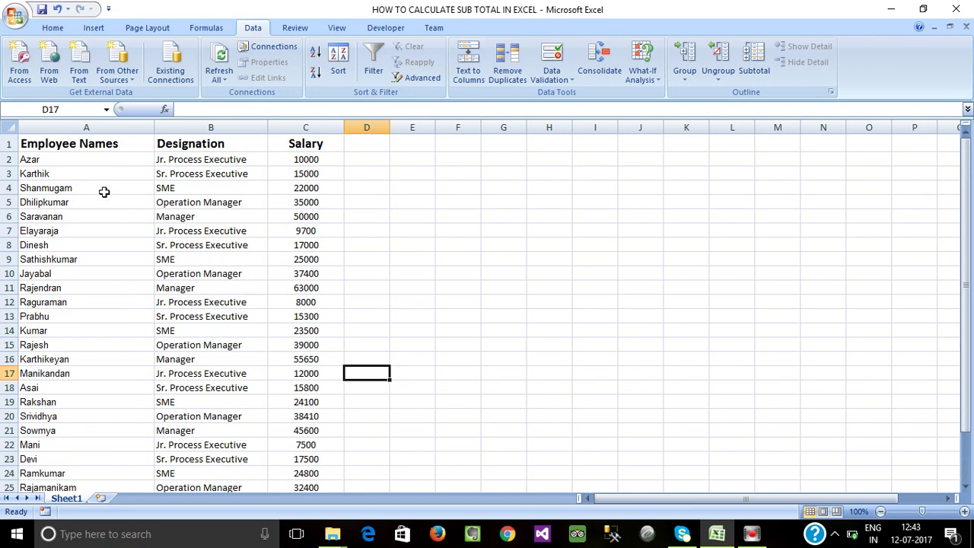
pyautogui.moveTo(36, 145)
pyautogui.mouseDown()
pyautogui.moveTo(281, 465)
pyautogui.moveTo(274, 474)
pyautogui.mouseUp()
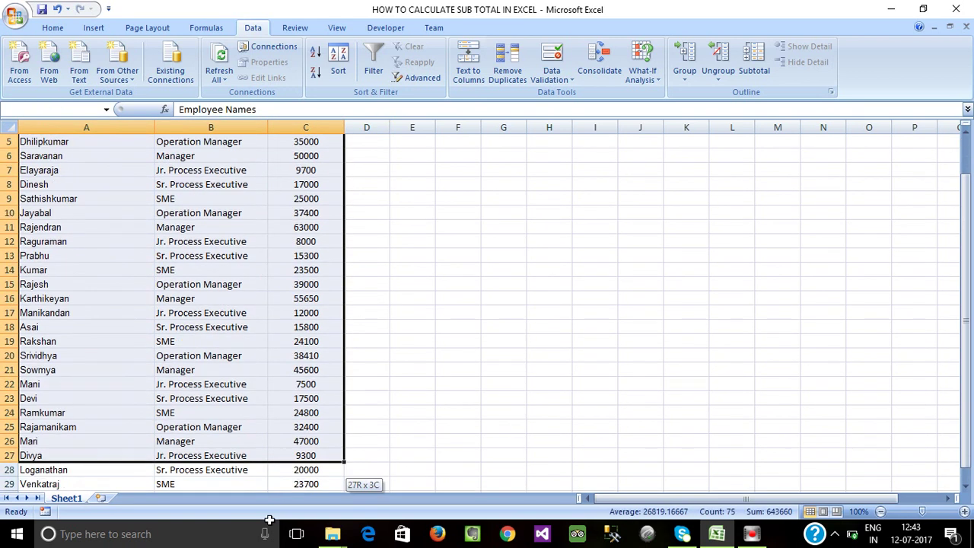
pyautogui.scroll(5, 163, 304)
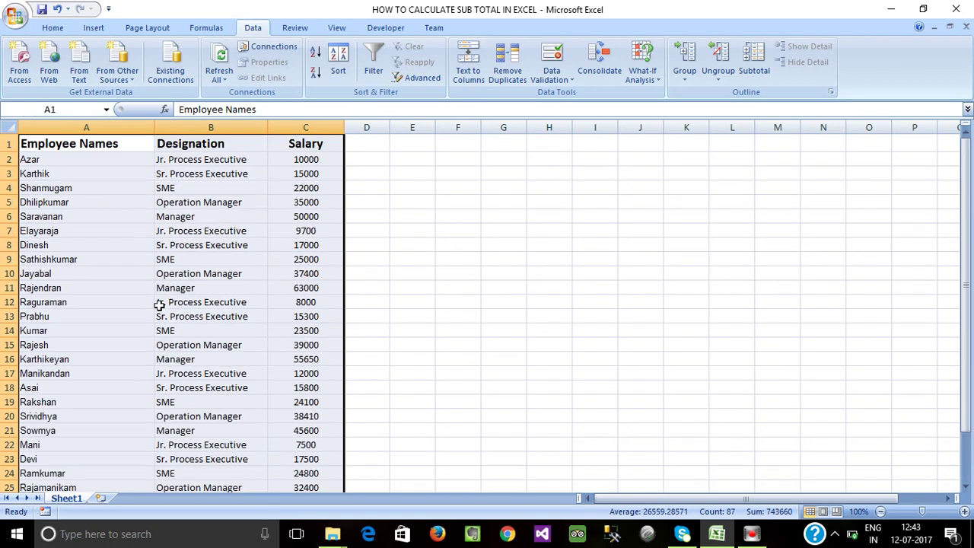
pyautogui.click(82, 216)
pyautogui.click(64, 126)
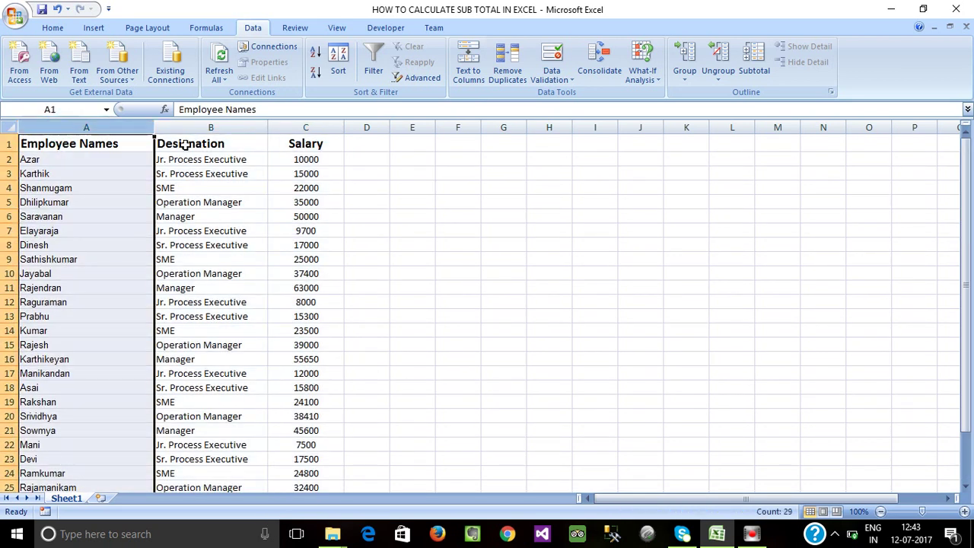
pyautogui.click(193, 126)
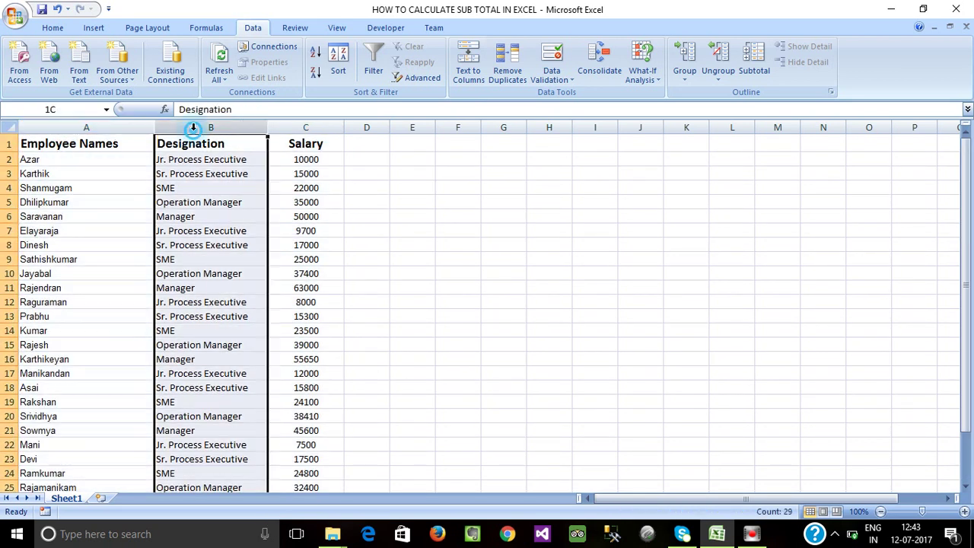
pyautogui.click(316, 128)
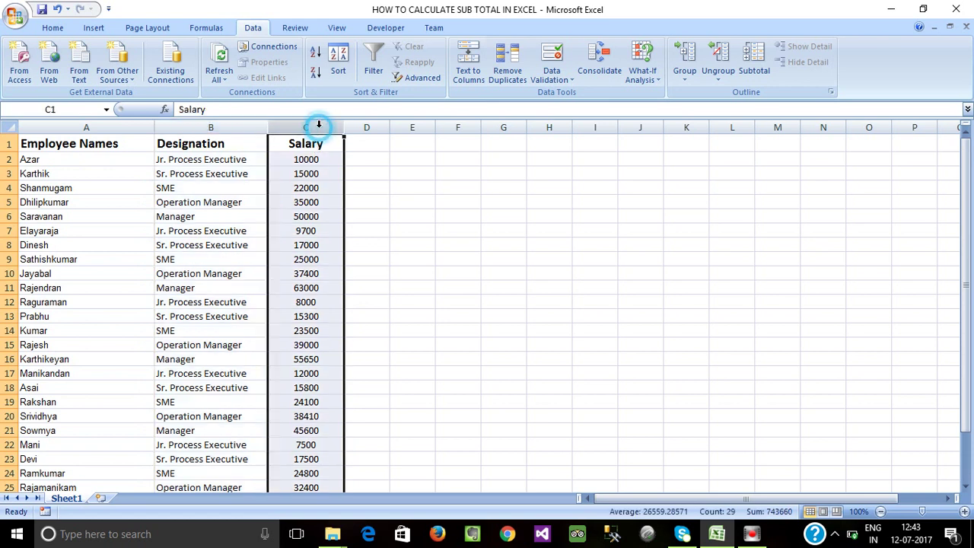
pyautogui.click(281, 202)
pyautogui.moveTo(294, 159); pyautogui.dragTo(290, 412)
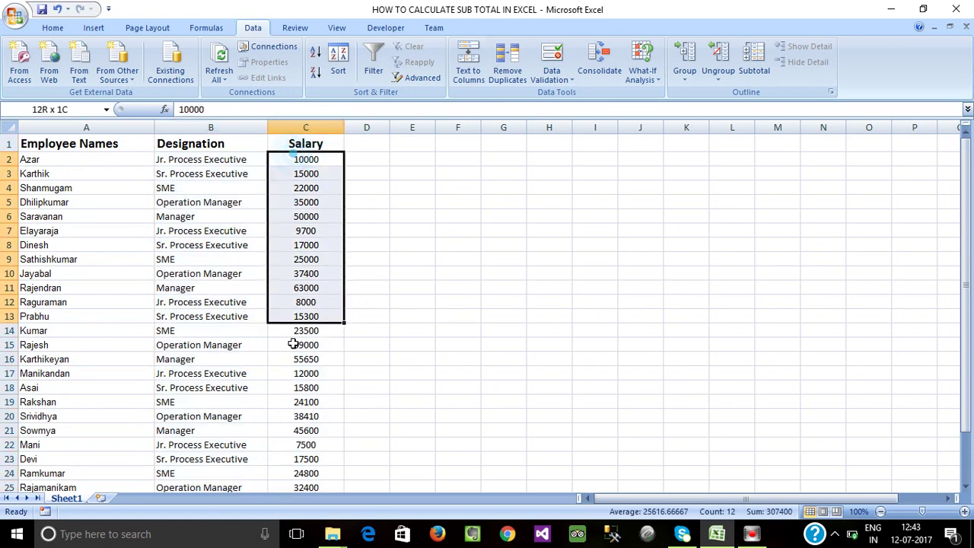
pyautogui.click(134, 300)
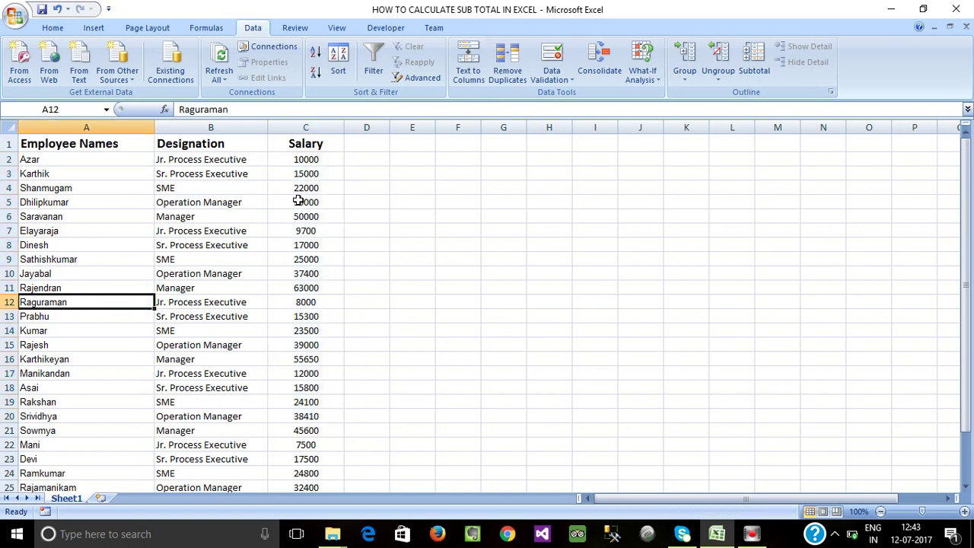
# Select the Designation column as the sort key.
pyautogui.click(189, 123)
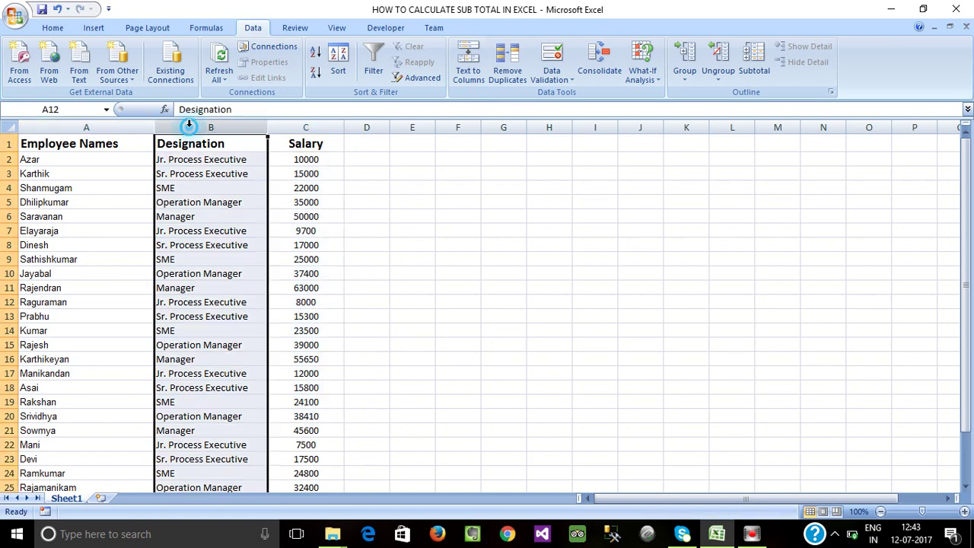
pyautogui.click(211, 190)
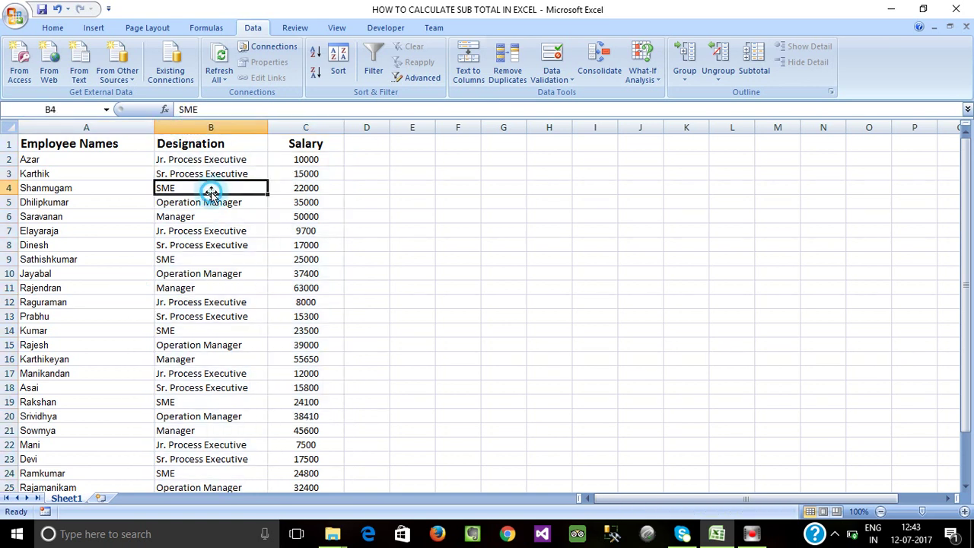
pyautogui.click(245, 244)
pyautogui.click(196, 127)
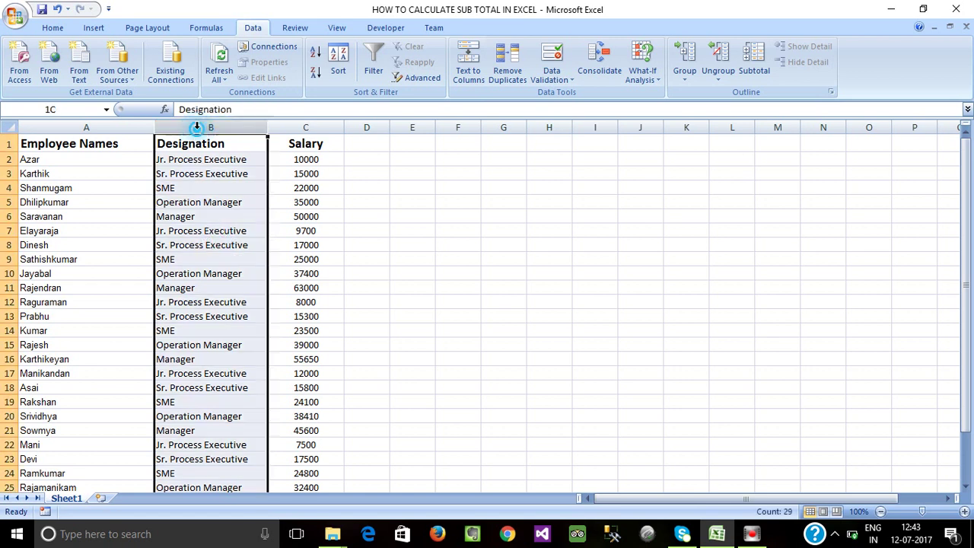
pyautogui.click(305, 127)
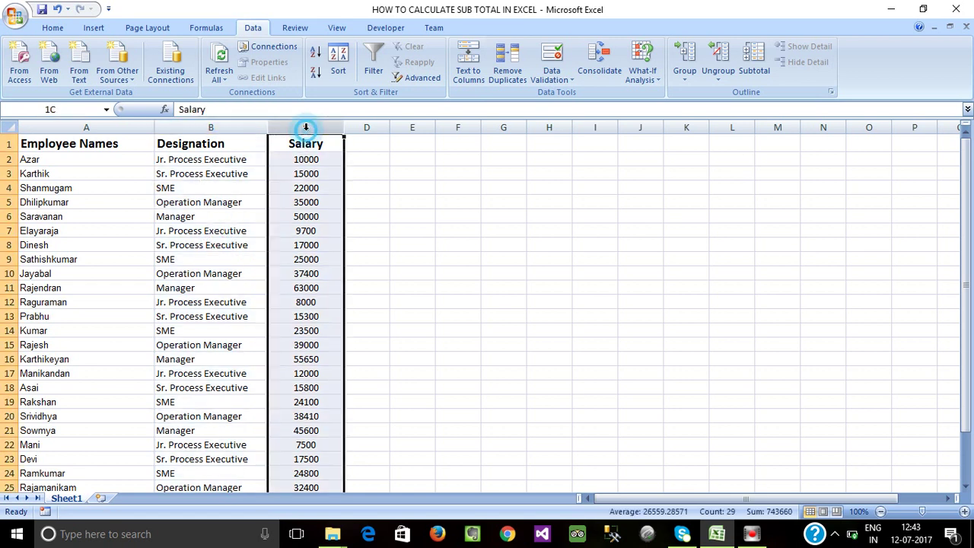
pyautogui.click(187, 233)
pyautogui.click(192, 127)
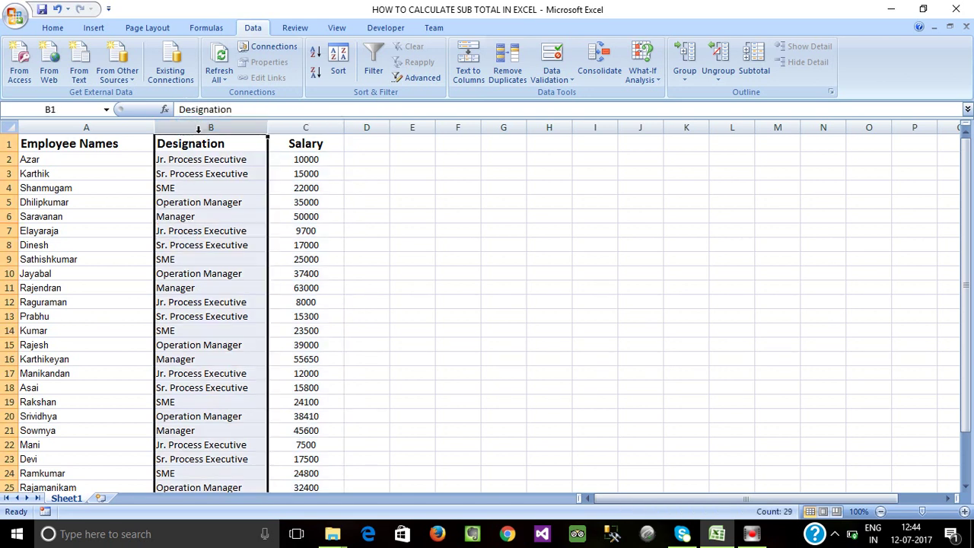
pyautogui.scroll(-4, 204, 240)
pyautogui.scroll(-3, 203, 240)
pyautogui.scroll(7, 204, 241)
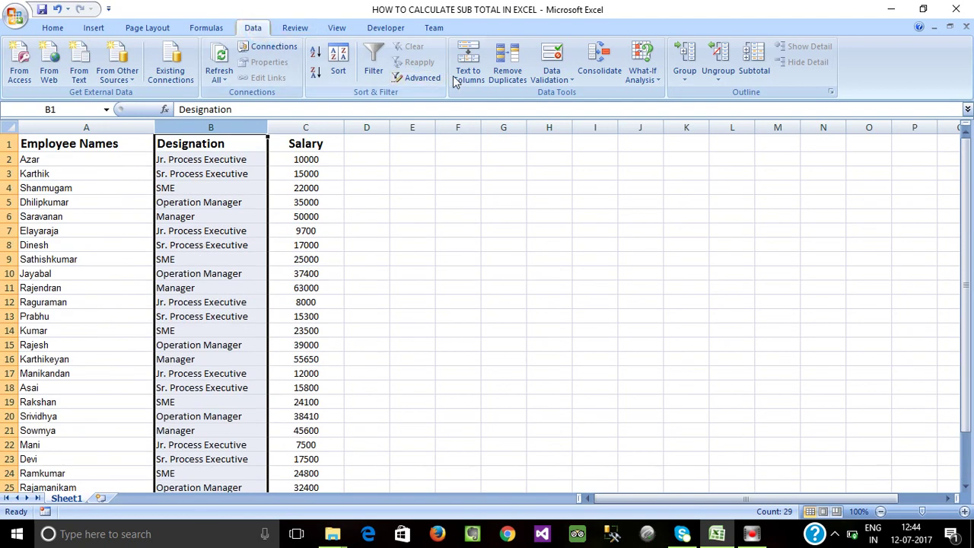
# Sort the table A to Z by Designation, expanding the selection to include neighbouring columns.
pyautogui.click(337, 65)
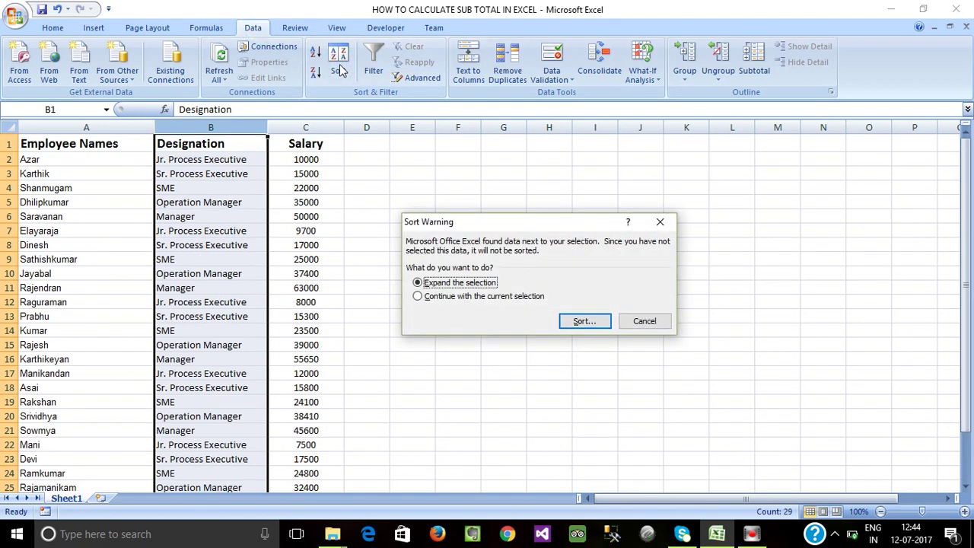
pyautogui.click(576, 323)
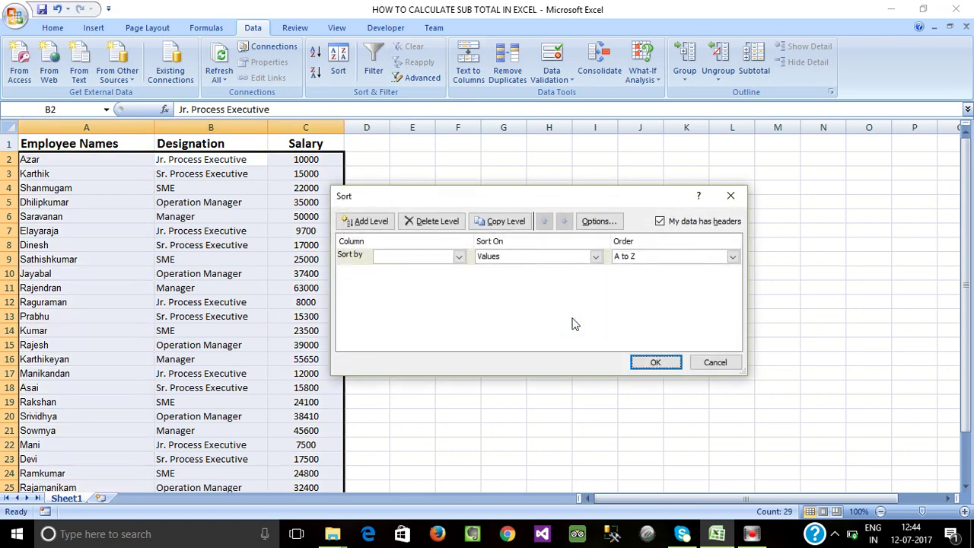
pyautogui.moveTo(545, 195); pyautogui.dragTo(614, 187)
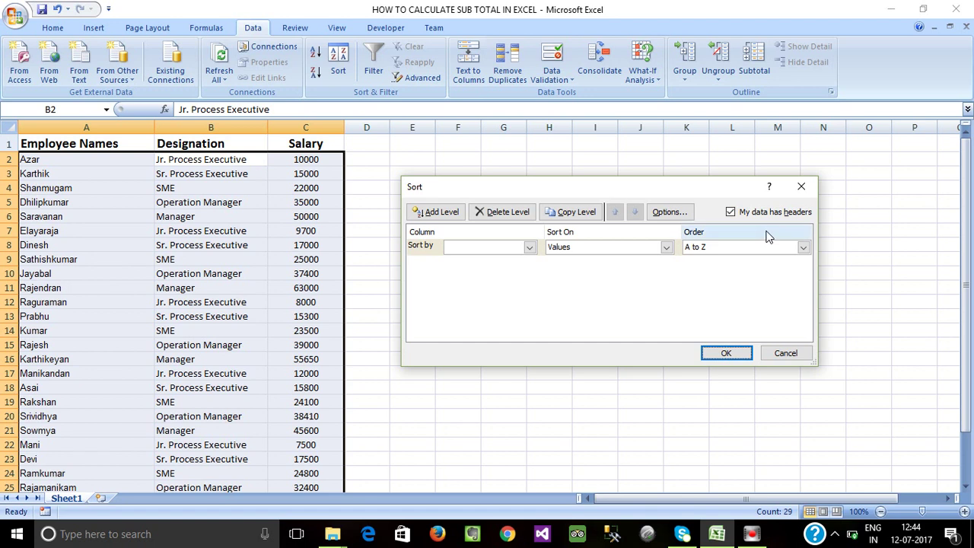
pyautogui.click(454, 252)
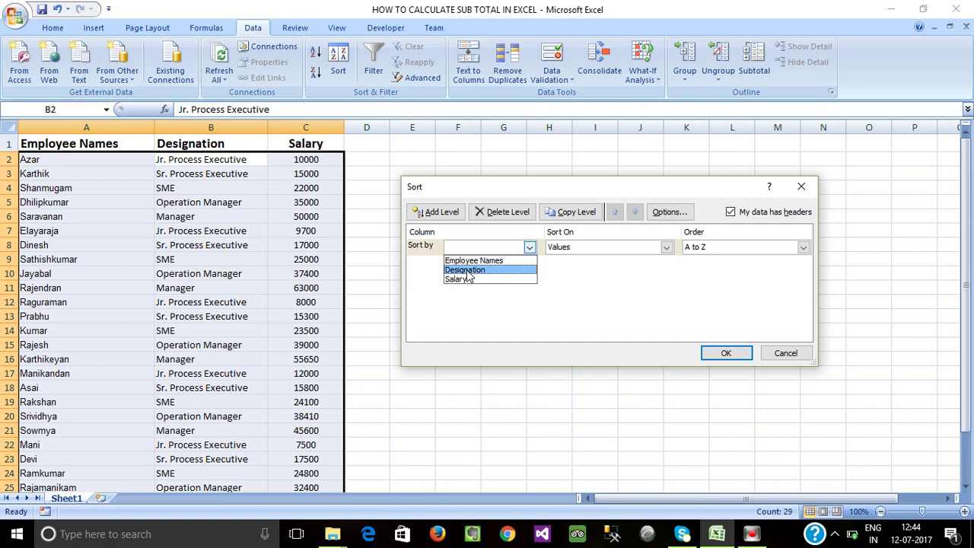
pyautogui.click(468, 271)
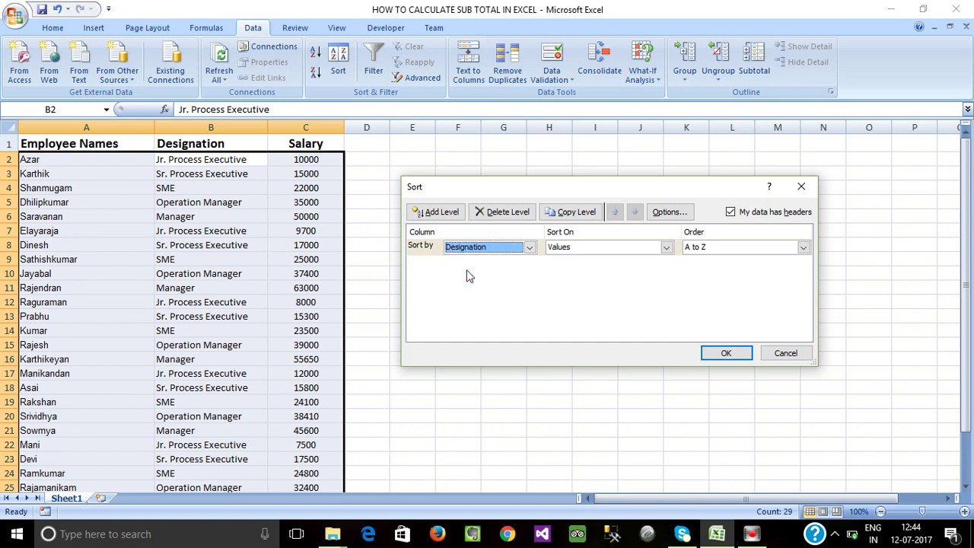
pyautogui.click(722, 361)
# Try adding subtotals with a cell outside the table selected, dismissing the errors.
pyautogui.click(718, 356)
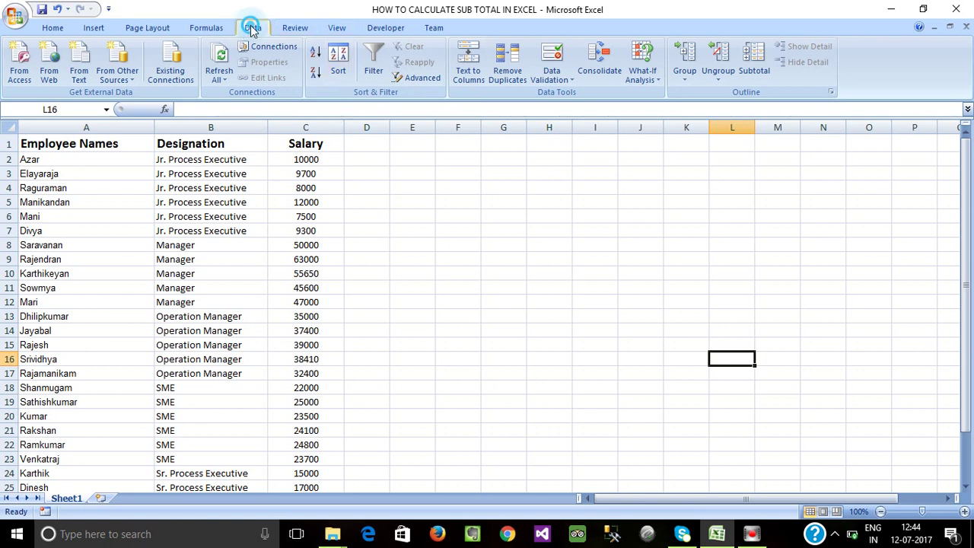
pyautogui.click(759, 61)
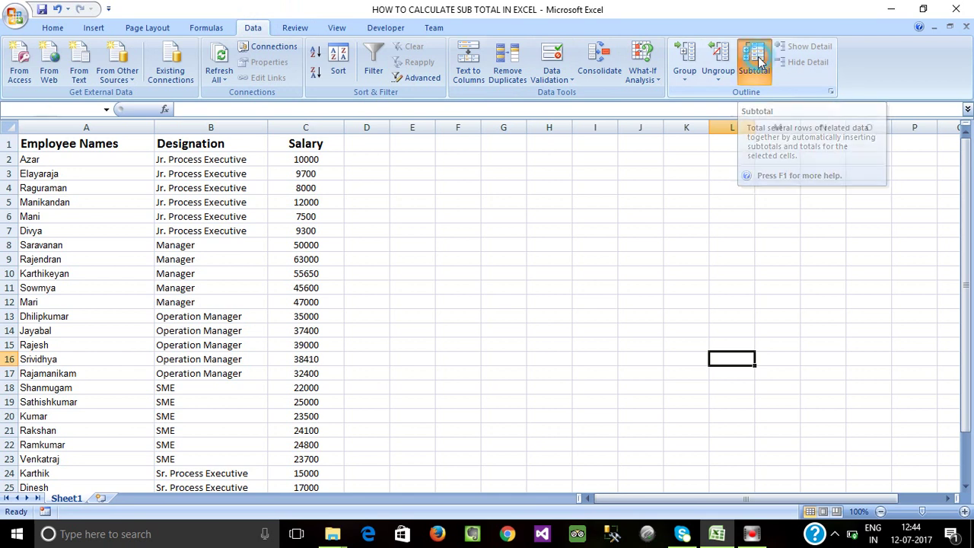
pyautogui.click(491, 303)
pyautogui.click(491, 302)
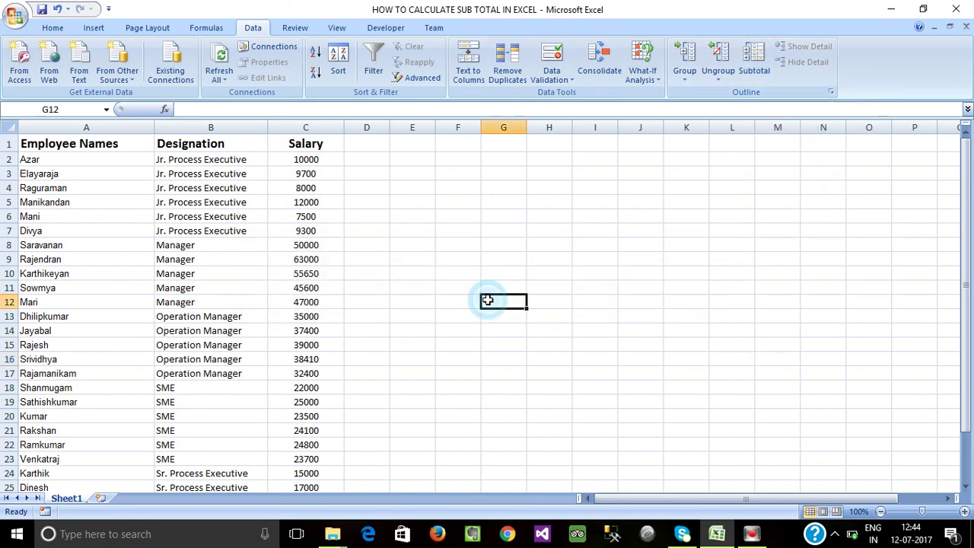
pyautogui.click(755, 67)
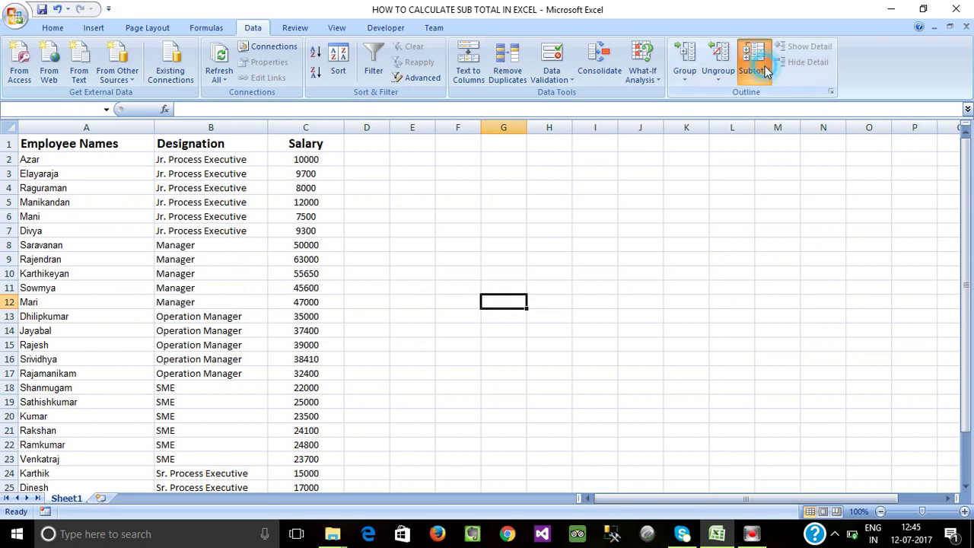
pyautogui.click(489, 302)
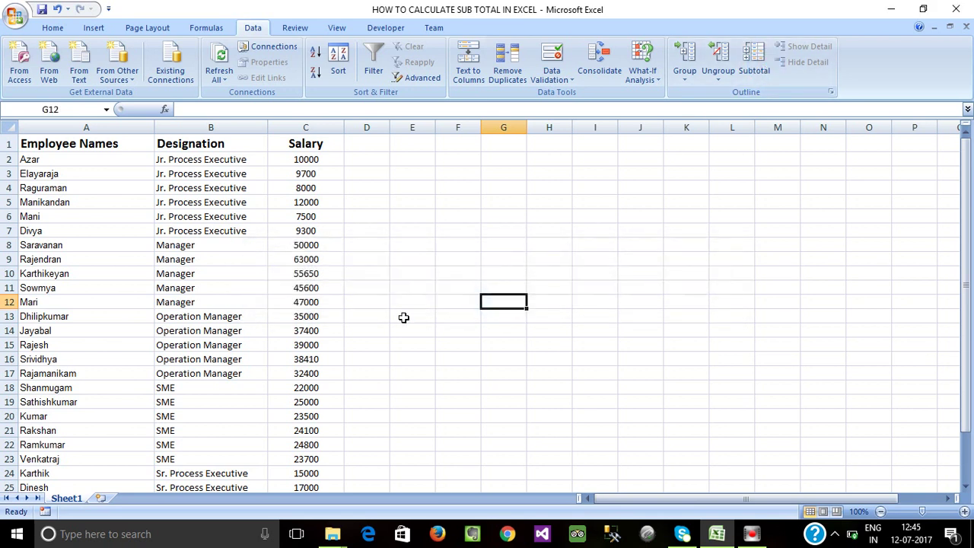
# Select a cell inside the salary table and reopen the Subtotal dialog from there.
pyautogui.click(217, 287)
pyautogui.click(749, 53)
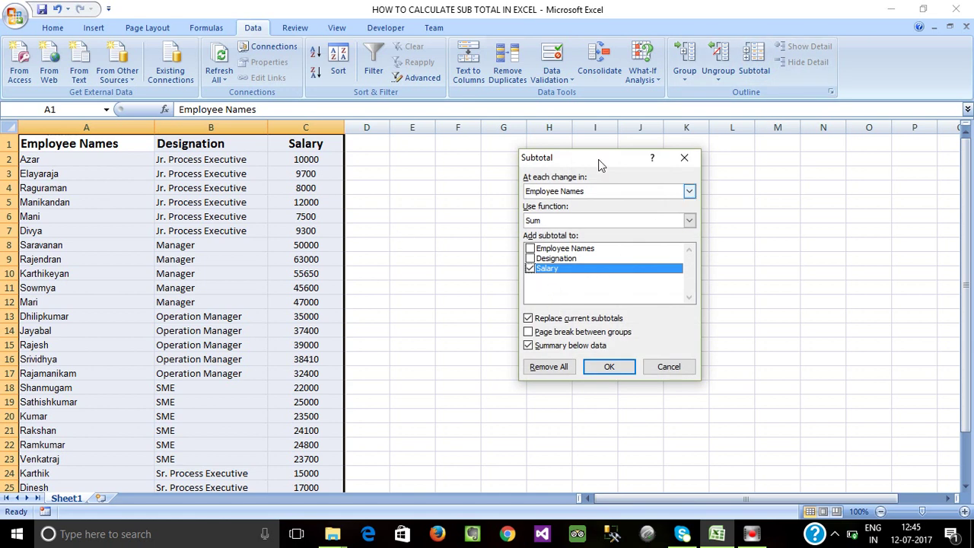
pyautogui.click(681, 157)
pyautogui.click(520, 249)
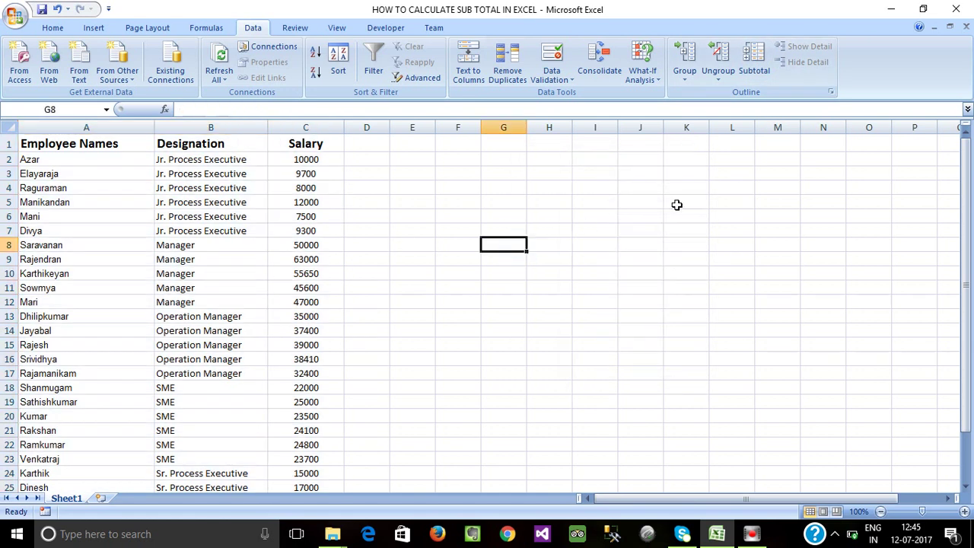
pyautogui.click(757, 65)
pyautogui.click(488, 302)
pyautogui.click(459, 225)
pyautogui.click(192, 186)
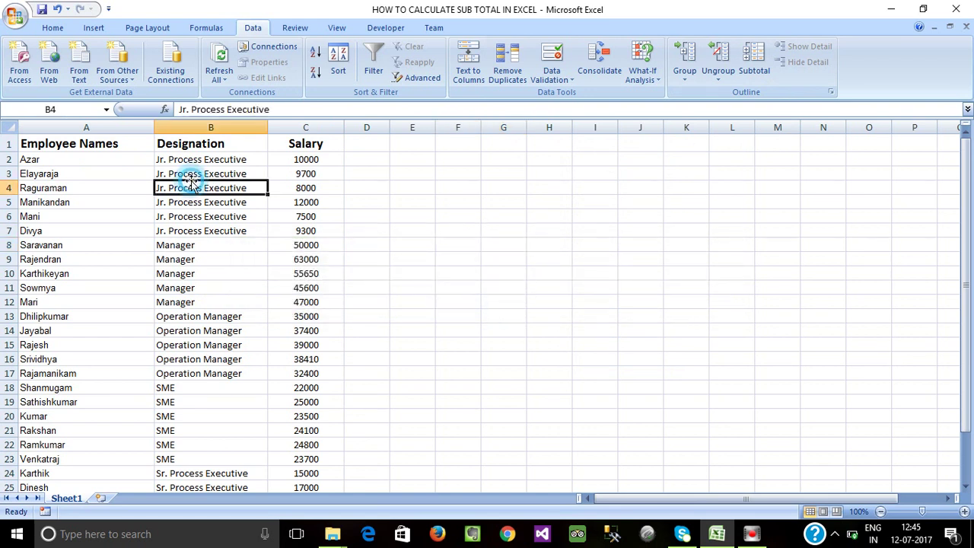
pyautogui.click(754, 65)
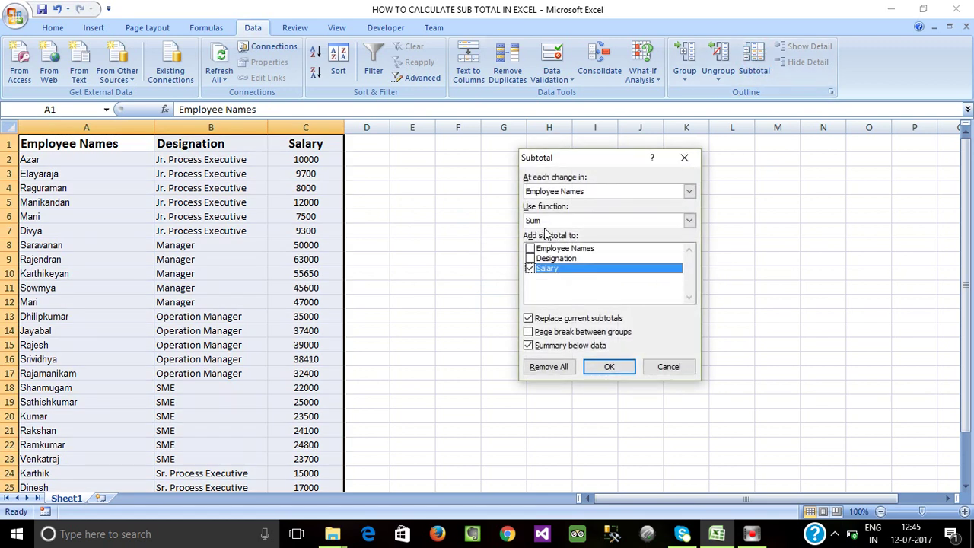
# In the Subtotal dialog, group by Designation and use the Sum function on Salary.
pyautogui.moveTo(579, 158); pyautogui.dragTo(515, 176)
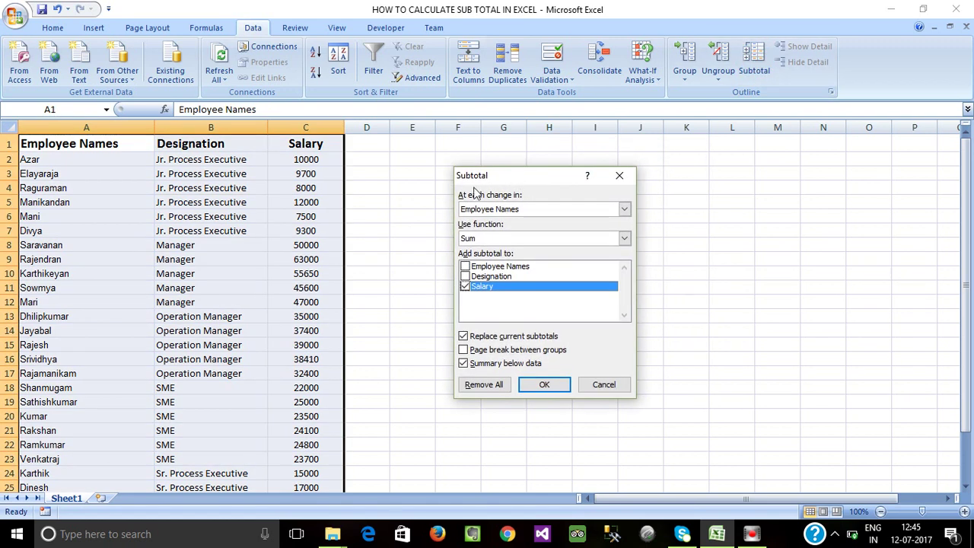
pyautogui.click(529, 209)
pyautogui.click(487, 229)
pyautogui.click(489, 238)
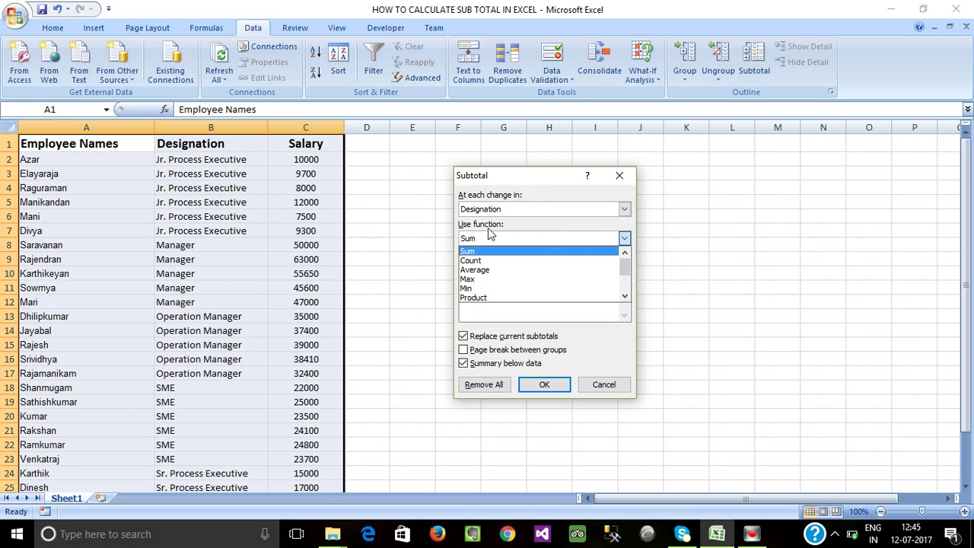
pyautogui.click(468, 251)
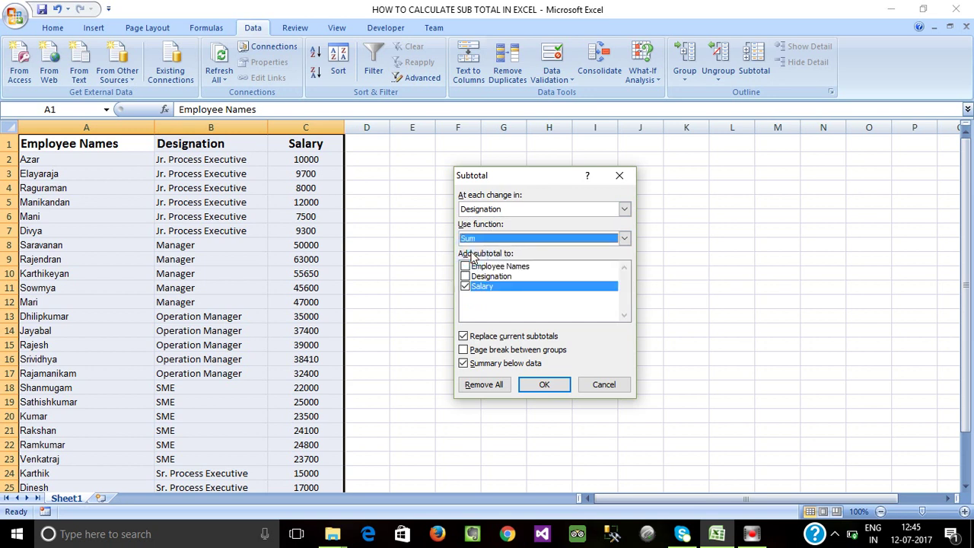
pyautogui.click(481, 240)
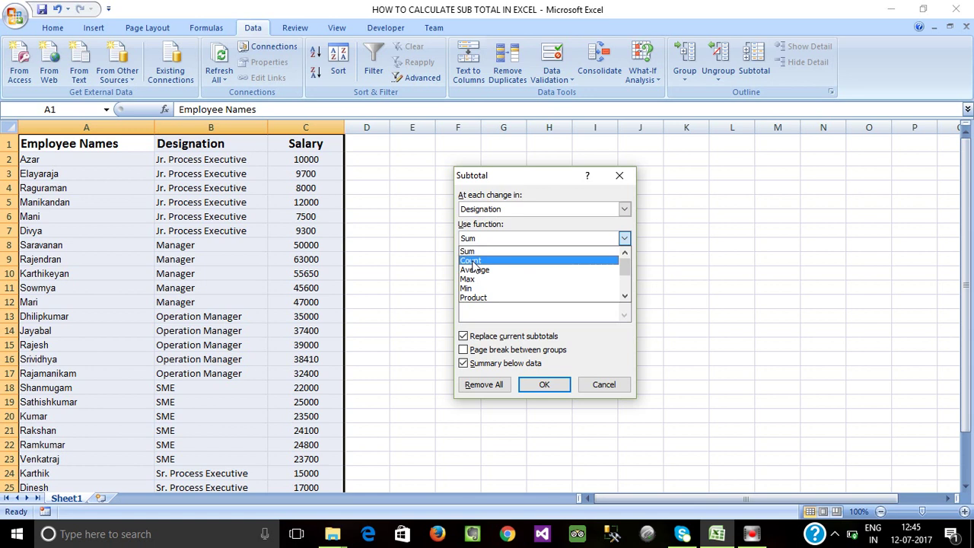
pyautogui.click(472, 260)
pyautogui.click(487, 240)
pyautogui.click(473, 254)
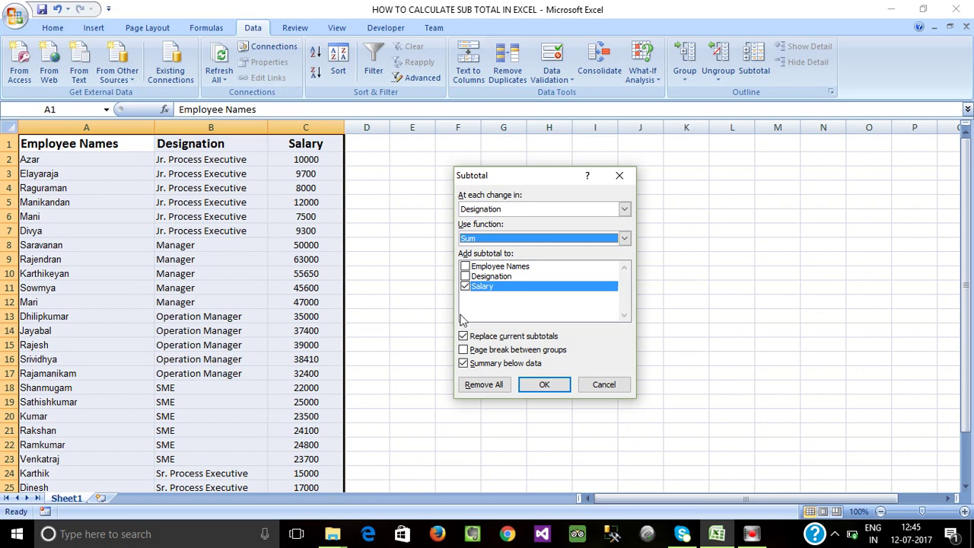
# Apply the Salary subtotals by Designation and autofit column B to the total labels.
pyautogui.click(544, 386)
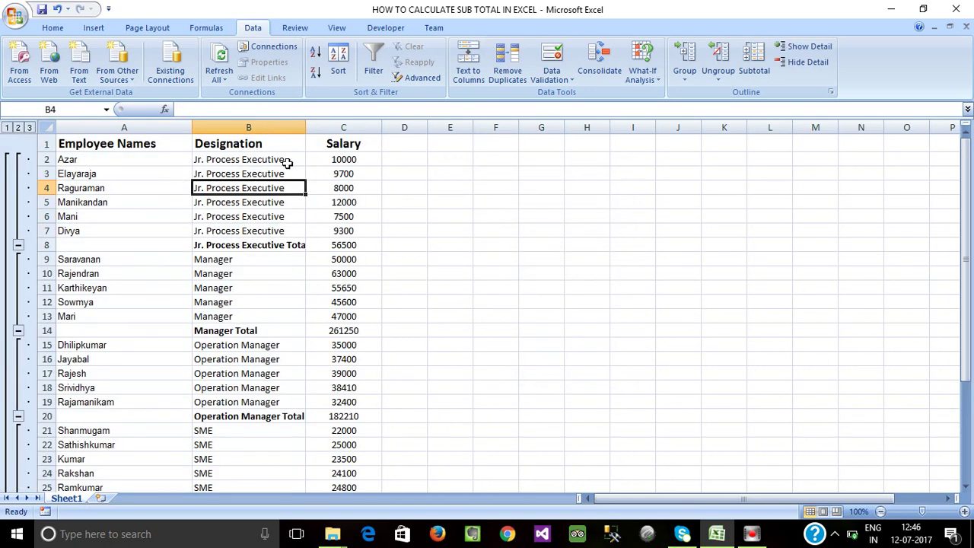
pyautogui.moveTo(81, 245); pyautogui.dragTo(315, 246)
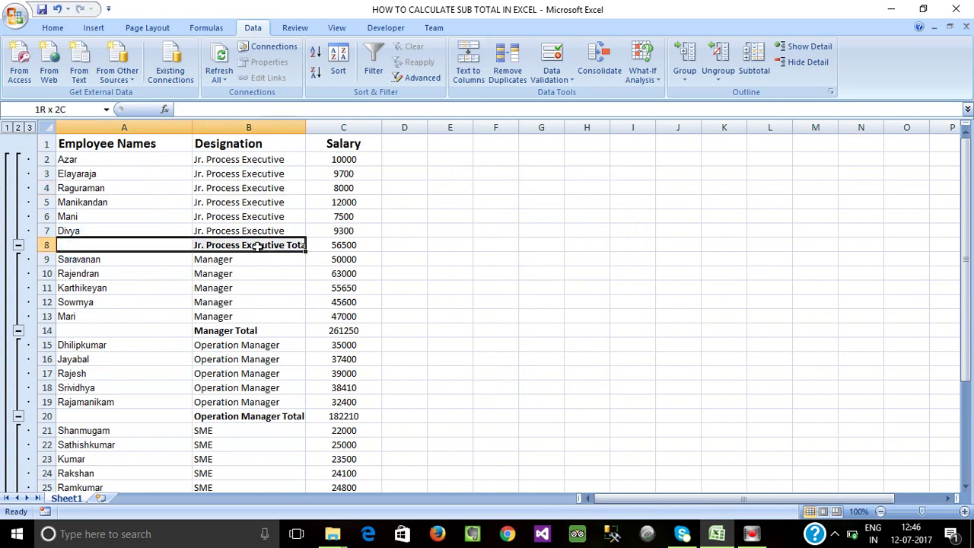
pyautogui.doubleClick(305, 126)
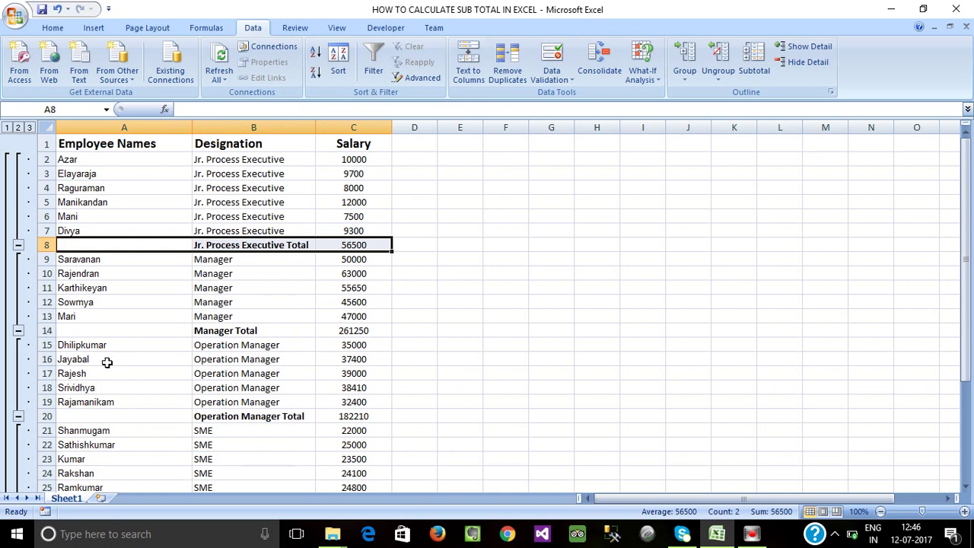
# Check the Manager Total 261250, the group detail rows and the Grand Total 743660.
pyautogui.moveTo(85, 330); pyautogui.dragTo(358, 330)
pyautogui.moveTo(70, 159)
pyautogui.mouseDown()
pyautogui.moveTo(285, 202)
pyautogui.moveTo(342, 228)
pyautogui.mouseUp()
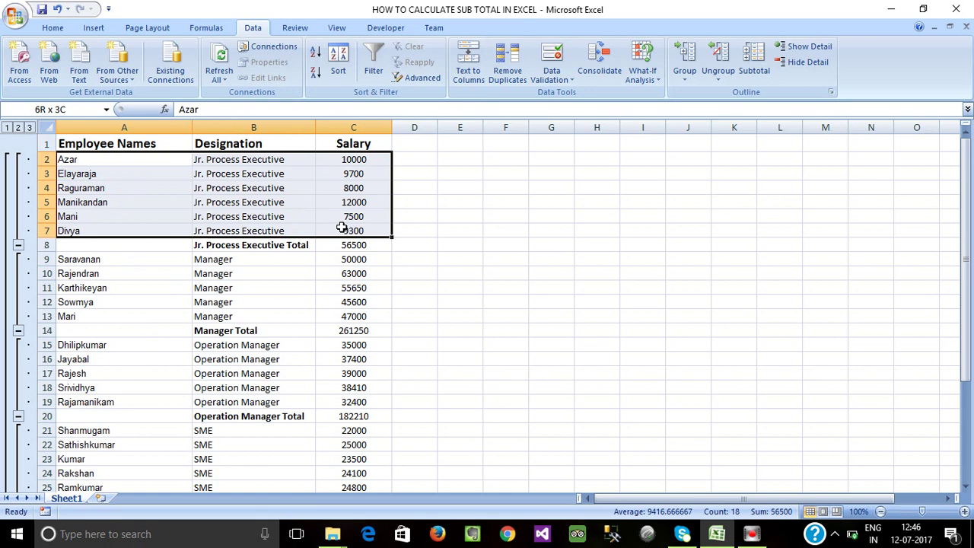
pyautogui.moveTo(342, 228); pyautogui.dragTo(254, 245)
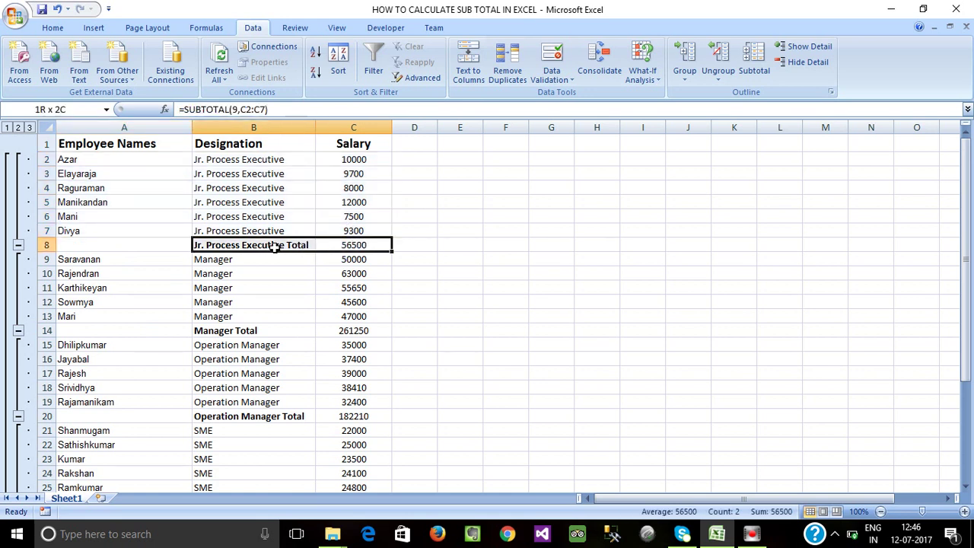
pyautogui.moveTo(49, 259); pyautogui.dragTo(299, 310)
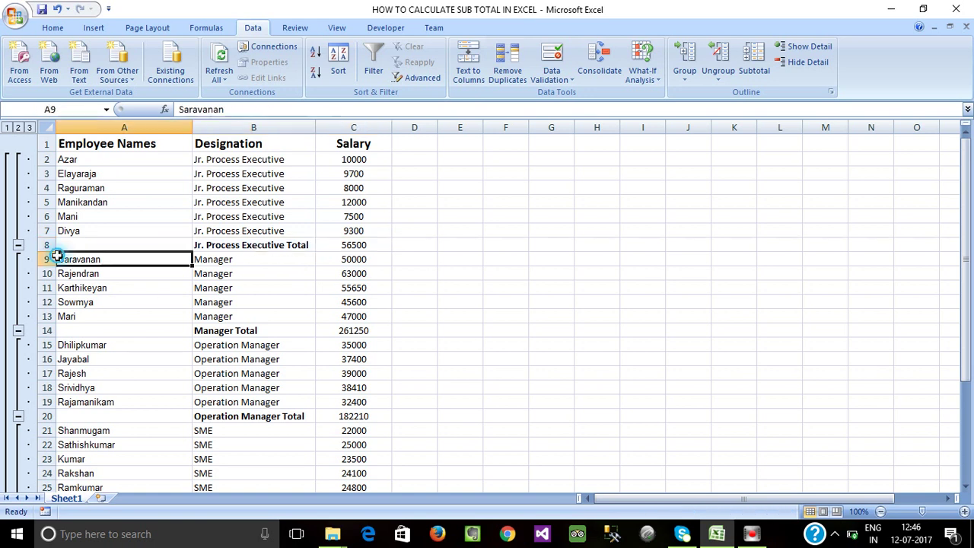
pyautogui.moveTo(229, 330); pyautogui.dragTo(370, 330)
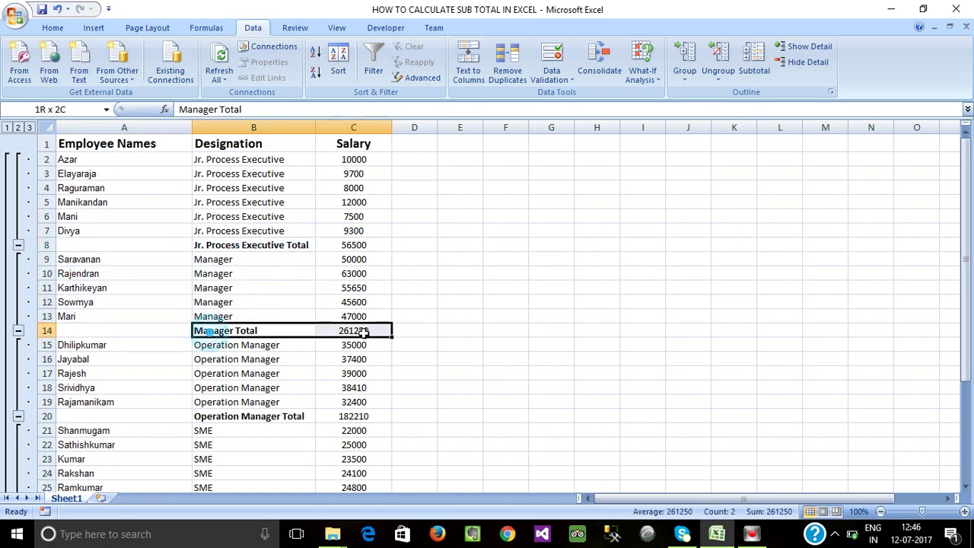
pyautogui.scroll(-1, 247, 387)
pyautogui.scroll(-2, 247, 386)
pyautogui.scroll(3, 247, 387)
pyautogui.scroll(-6, 247, 387)
pyautogui.moveTo(163, 370); pyautogui.dragTo(374, 371)
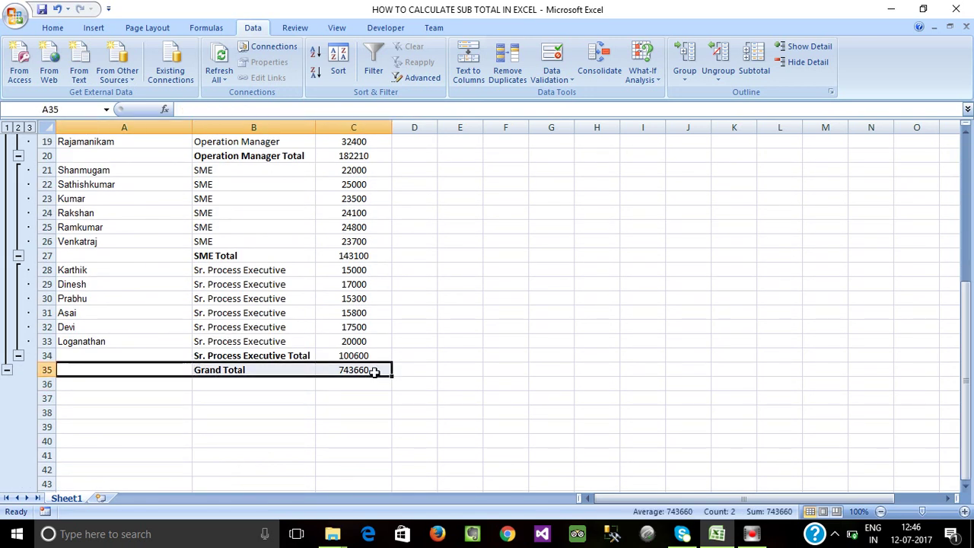
pyautogui.scroll(6, 280, 415)
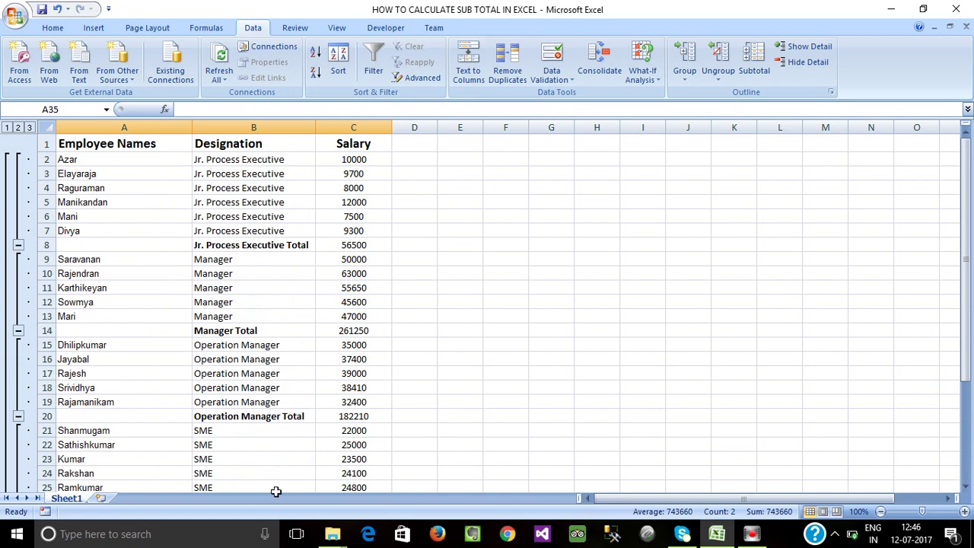
pyautogui.scroll(-5, 254, 395)
pyautogui.scroll(-1, 256, 393)
pyautogui.moveTo(373, 370); pyautogui.dragTo(151, 365)
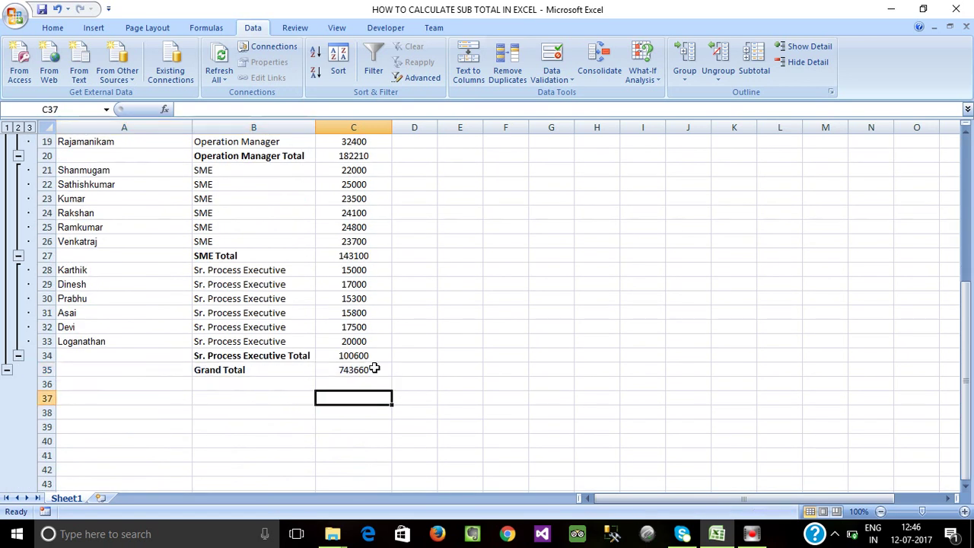
pyautogui.scroll(5, 150, 365)
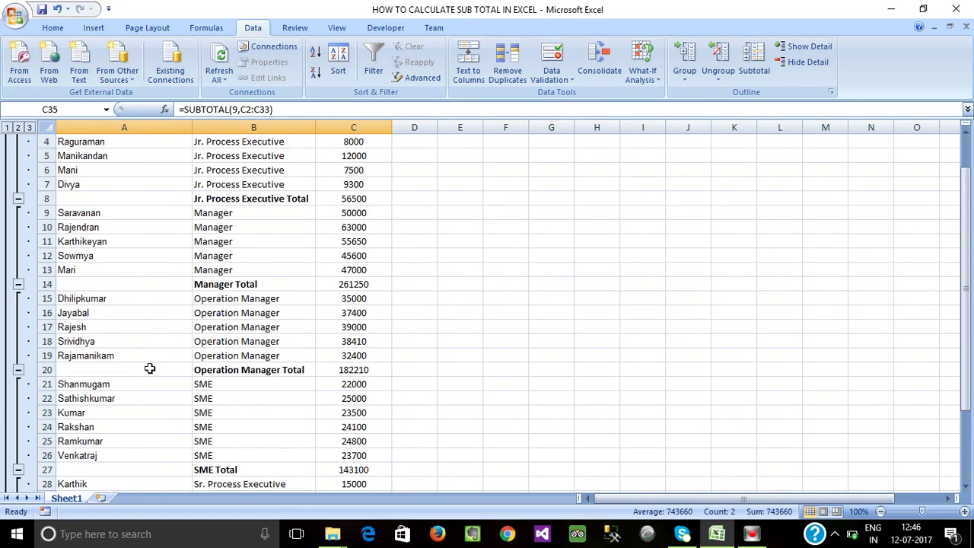
pyautogui.scroll(1, 150, 365)
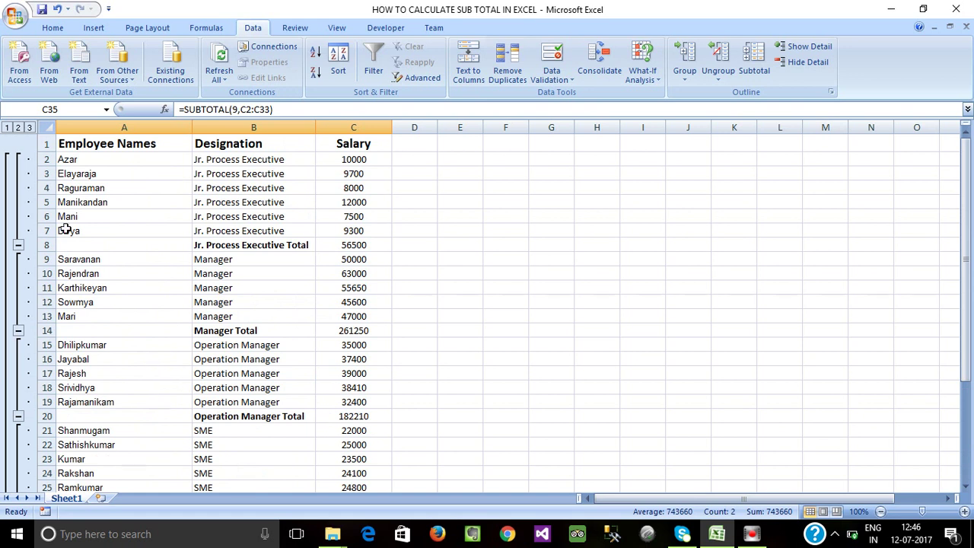
pyautogui.click(7, 127)
pyautogui.click(17, 127)
pyautogui.click(29, 127)
pyautogui.click(67, 144)
pyautogui.moveTo(67, 144)
pyautogui.mouseDown()
pyautogui.moveTo(336, 511)
pyautogui.moveTo(351, 480)
pyautogui.mouseUp()
pyautogui.moveTo(355, 473); pyautogui.dragTo(355, 473)
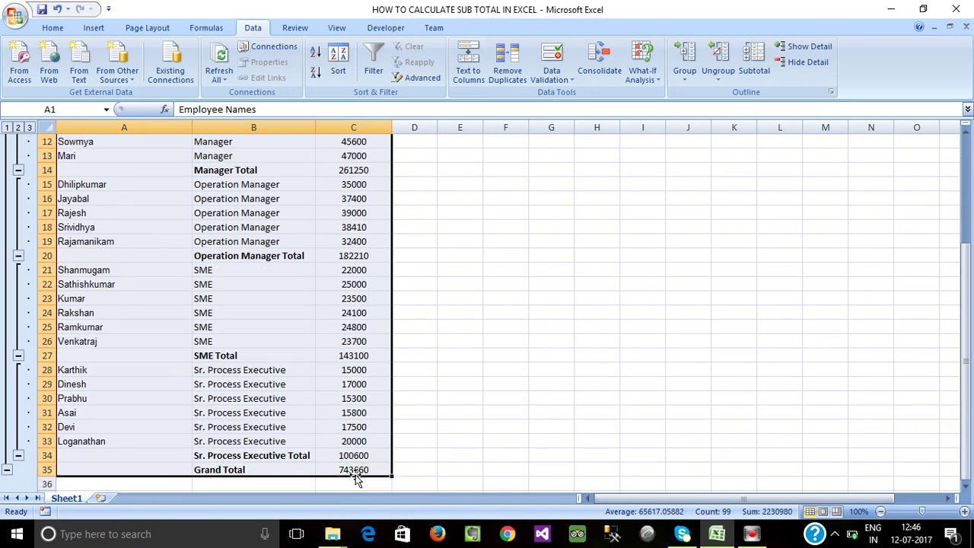
pyautogui.scroll(4, 286, 379)
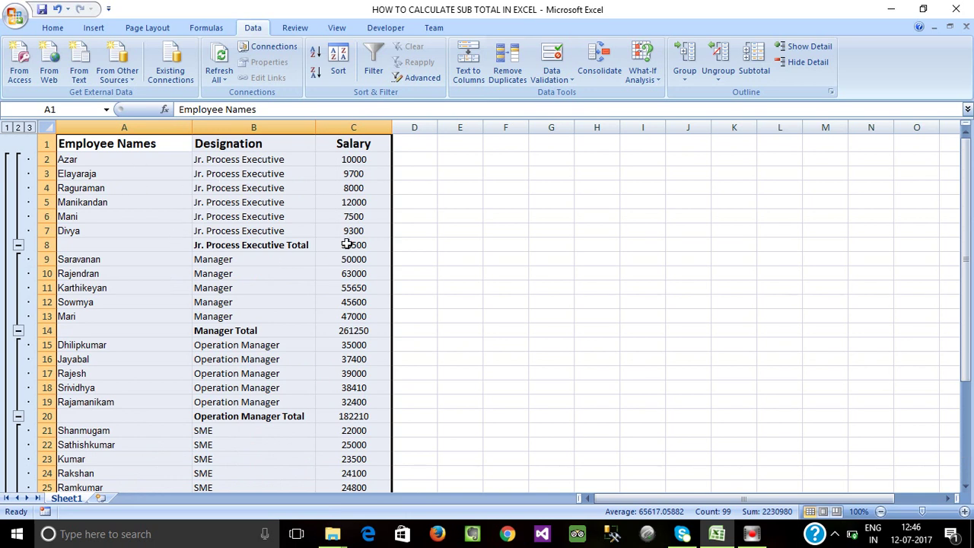
pyautogui.scroll(-5, 283, 303)
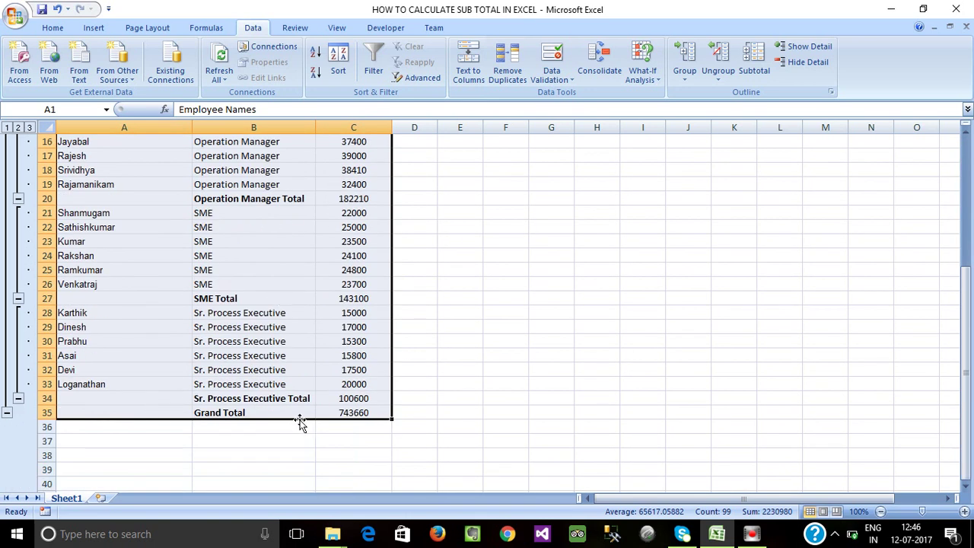
pyautogui.scroll(5, 311, 424)
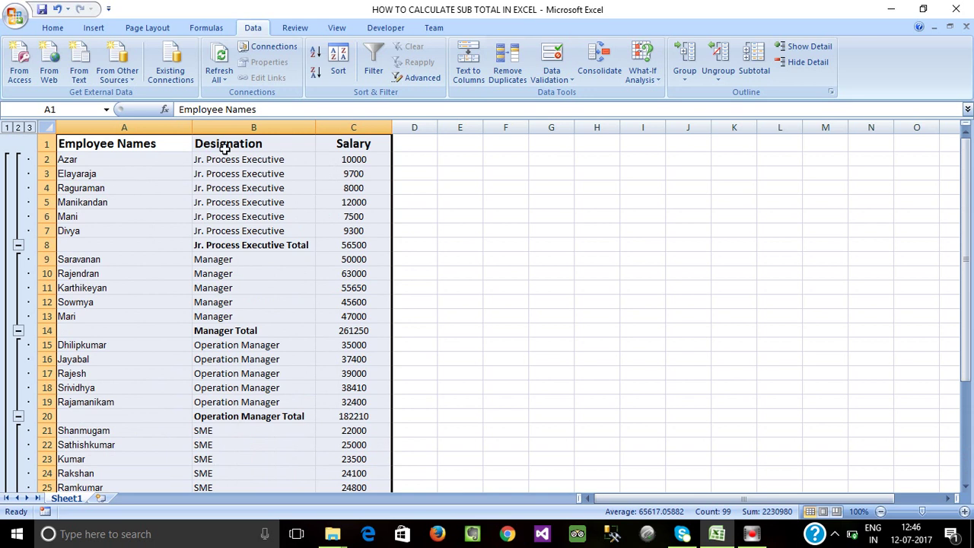
pyautogui.click(18, 127)
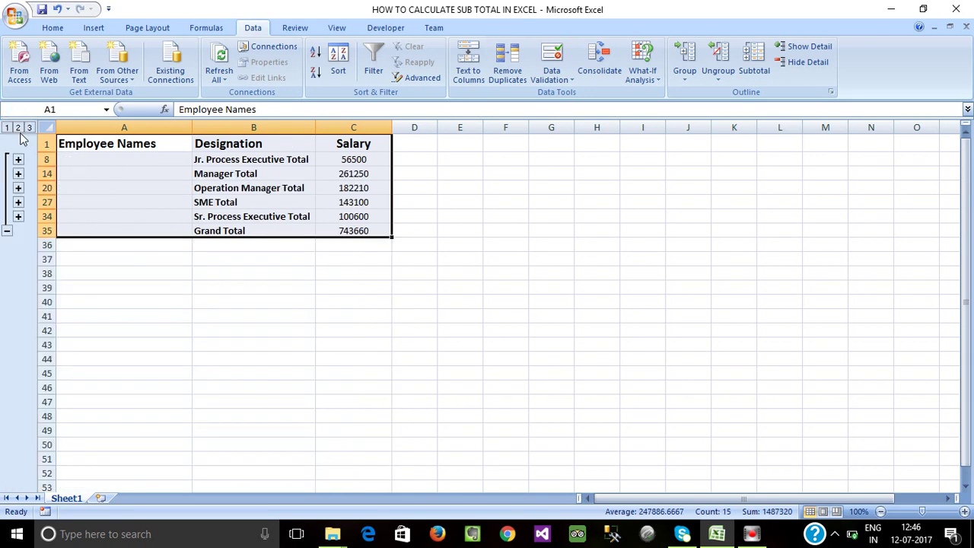
pyautogui.moveTo(76, 144); pyautogui.dragTo(354, 234)
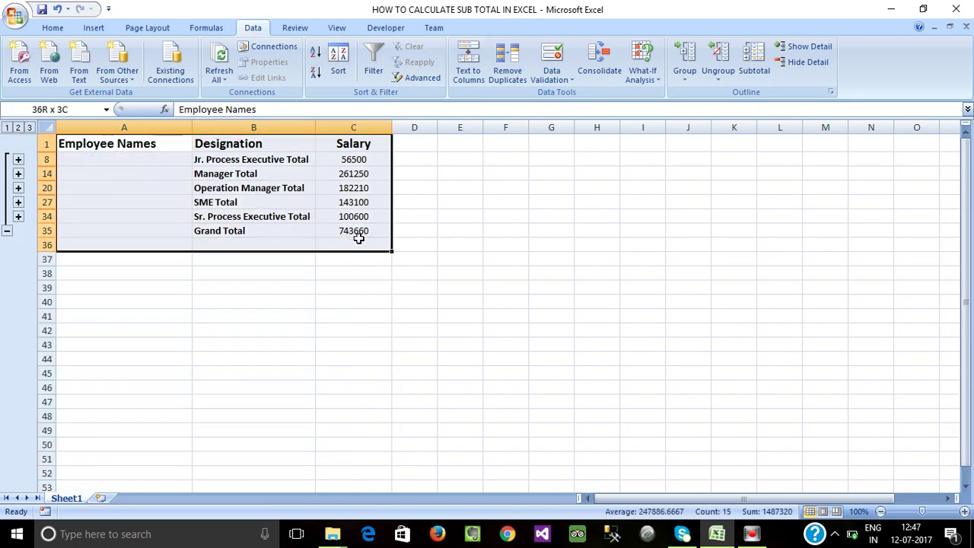
pyautogui.click(6, 127)
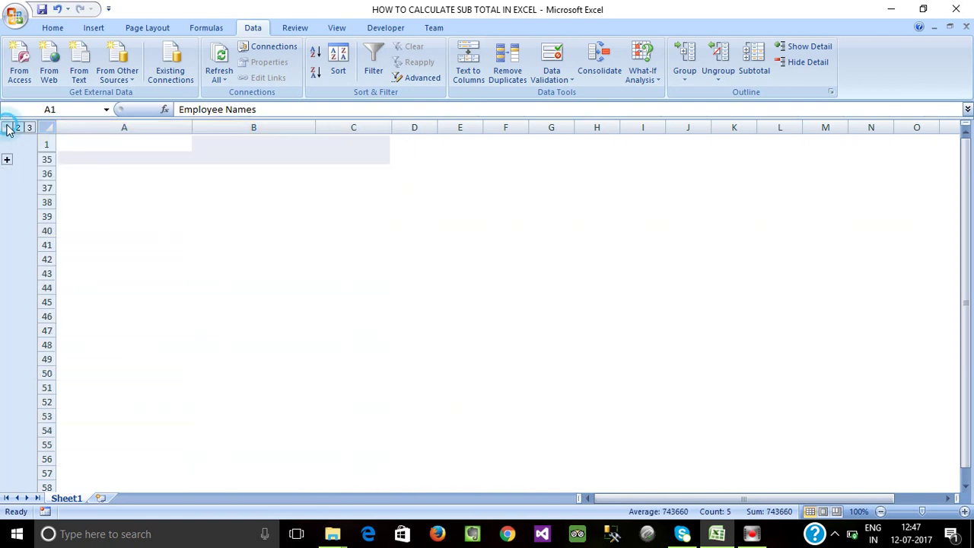
pyautogui.moveTo(81, 144)
pyautogui.mouseDown()
pyautogui.moveTo(194, 162)
pyautogui.moveTo(339, 157)
pyautogui.mouseUp()
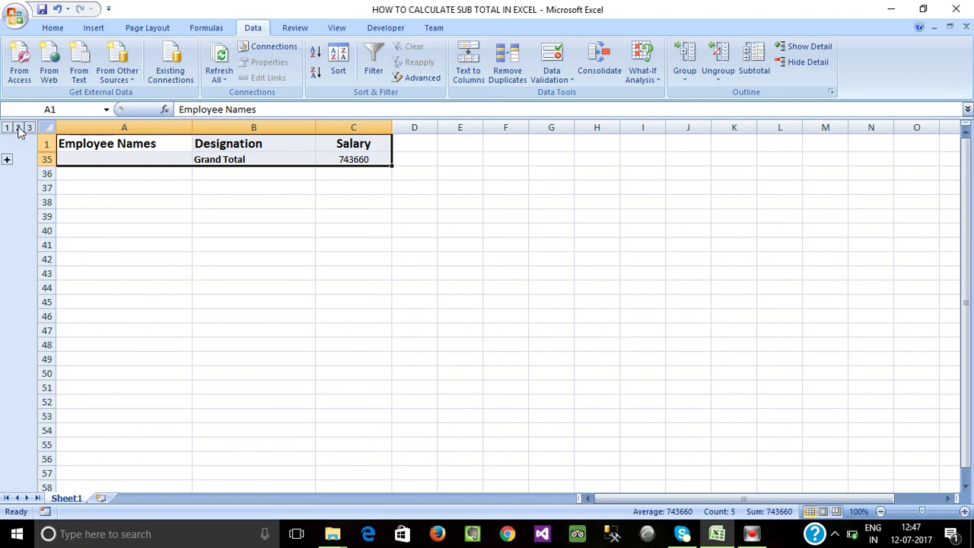
pyautogui.click(19, 127)
pyautogui.moveTo(81, 147)
pyautogui.mouseDown()
pyautogui.moveTo(237, 174)
pyautogui.moveTo(356, 229)
pyautogui.mouseUp()
pyautogui.click(323, 286)
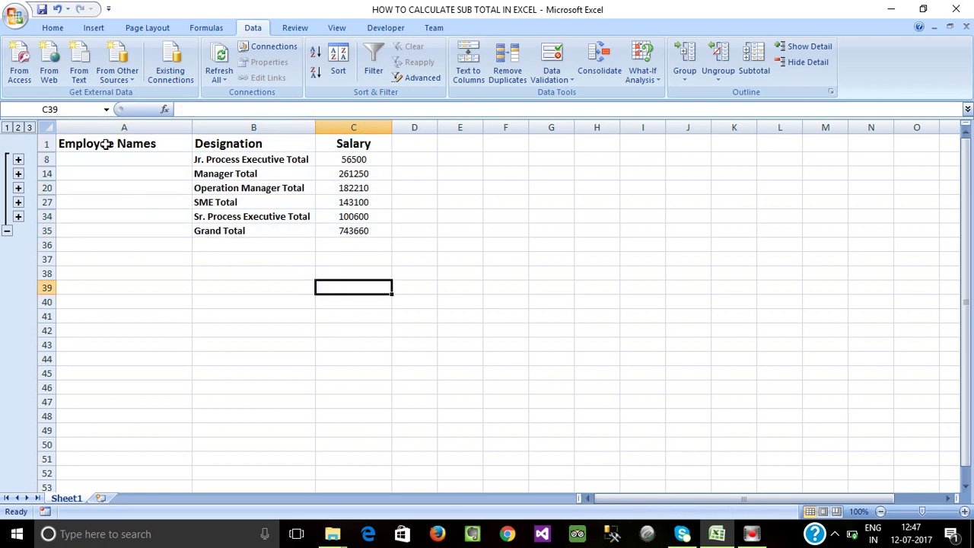
pyautogui.moveTo(106, 144); pyautogui.dragTo(358, 228)
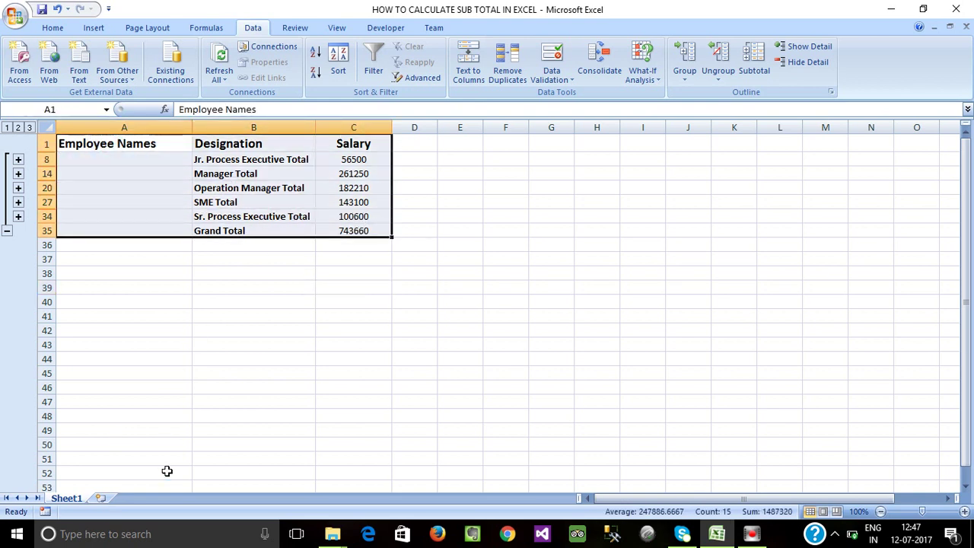
# Paste the copied table into a new Sheet2 and autofit columns A to C.
pyautogui.hotkey('ctrl', 'c')
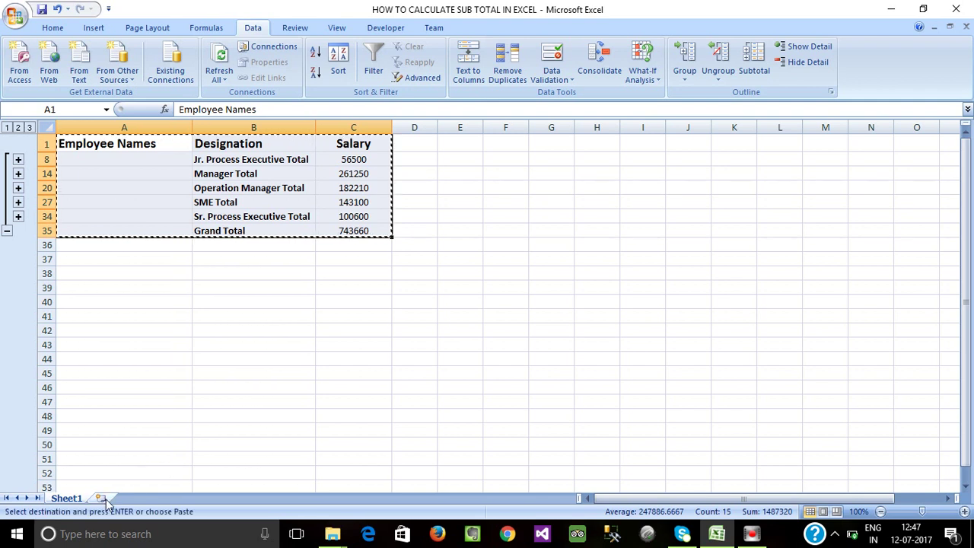
pyautogui.click(104, 499)
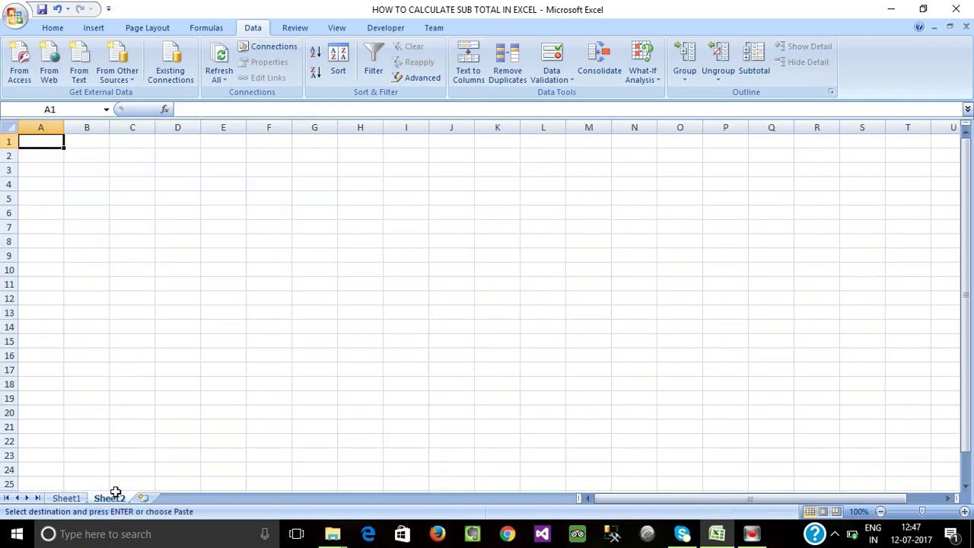
pyautogui.hotkey('ctrl', 'v')
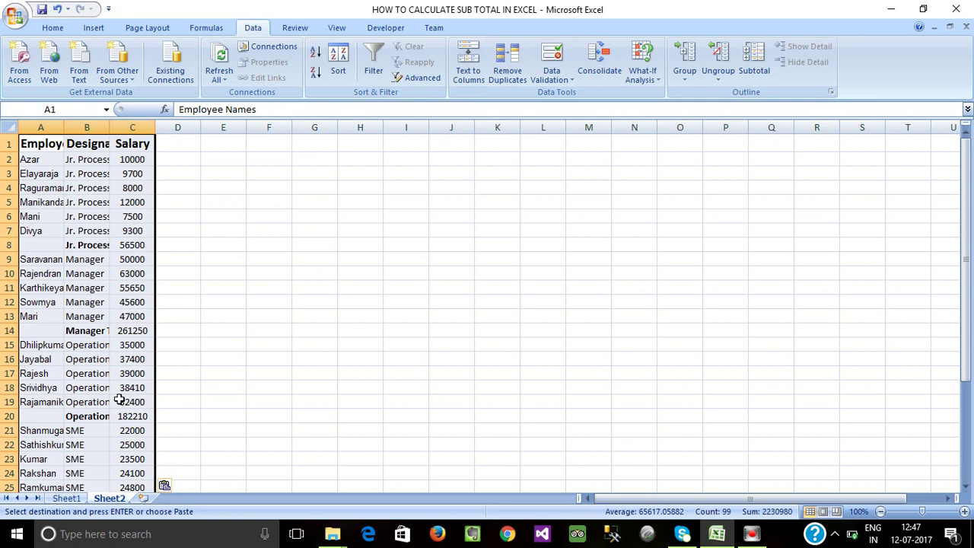
pyautogui.doubleClick(154, 127)
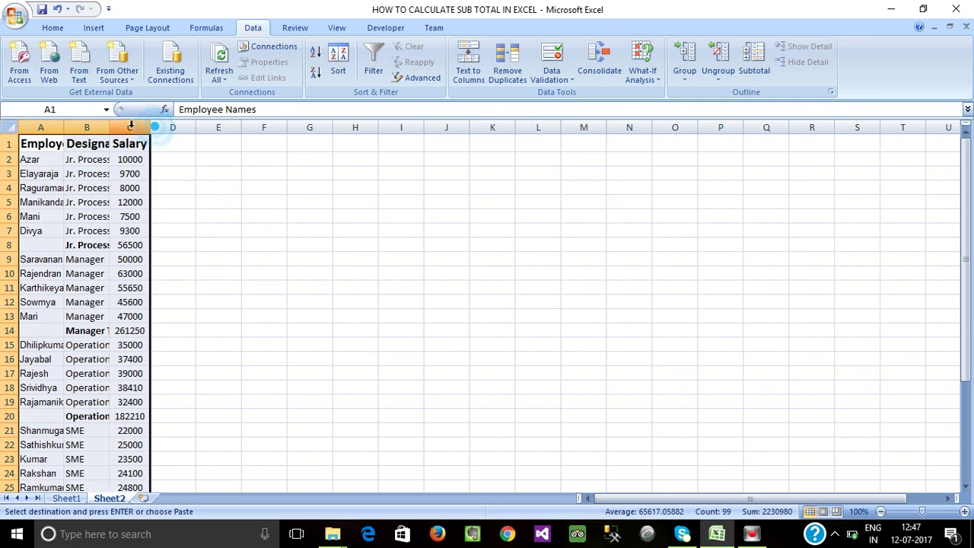
pyautogui.doubleClick(109, 127)
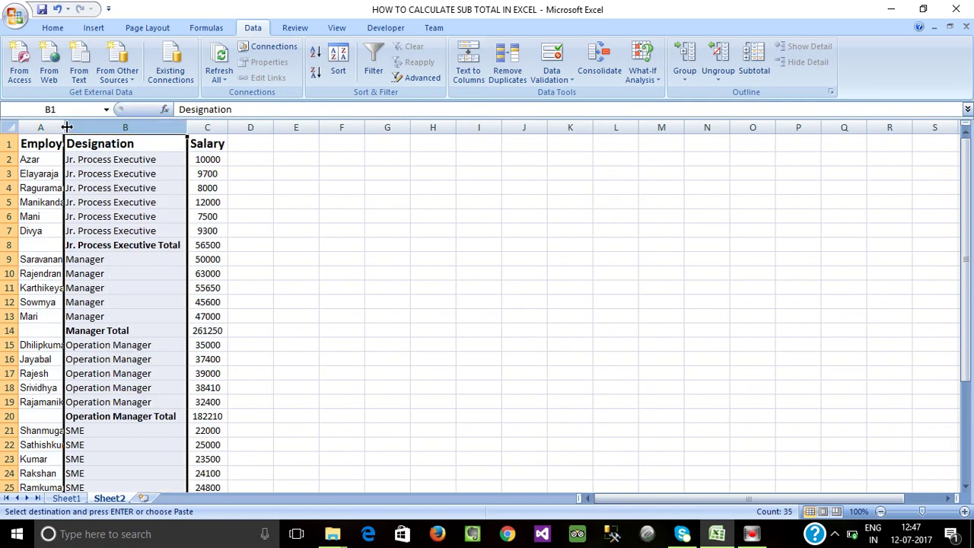
pyautogui.doubleClick(67, 127)
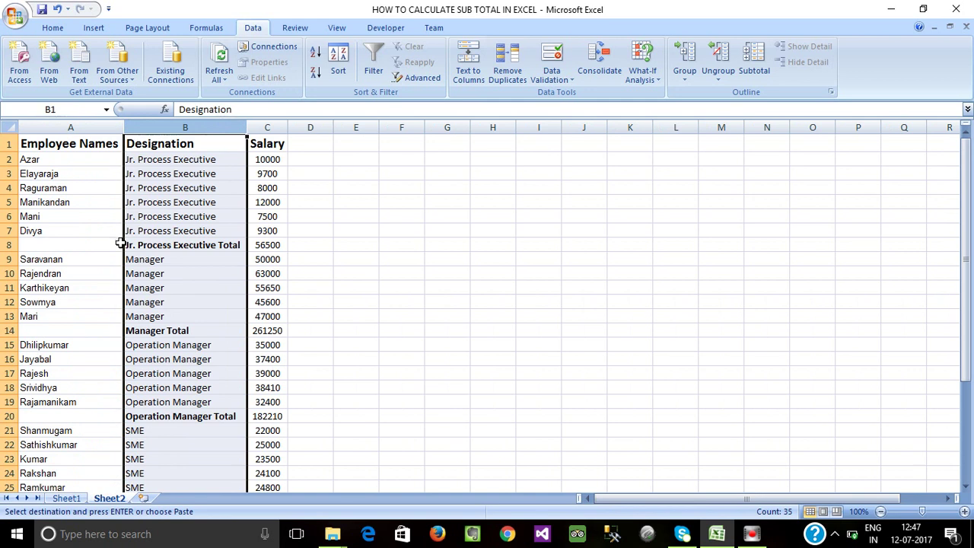
# Undo the column widths and the full-table paste, then return to Sheet1.
pyautogui.hotkey('ctrl', 'z')
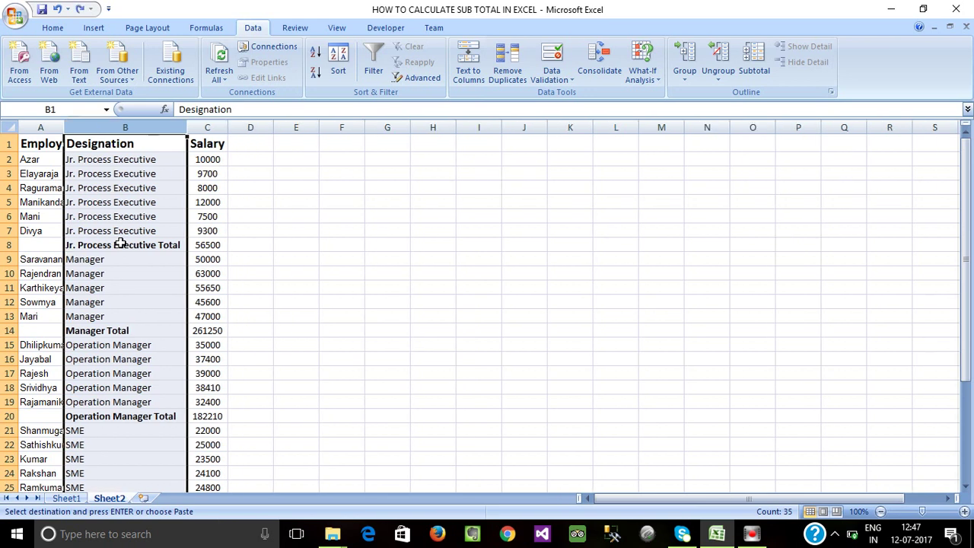
pyautogui.hotkey('ctrl', 'z')
pyautogui.hotkey('ctrl', 'z')
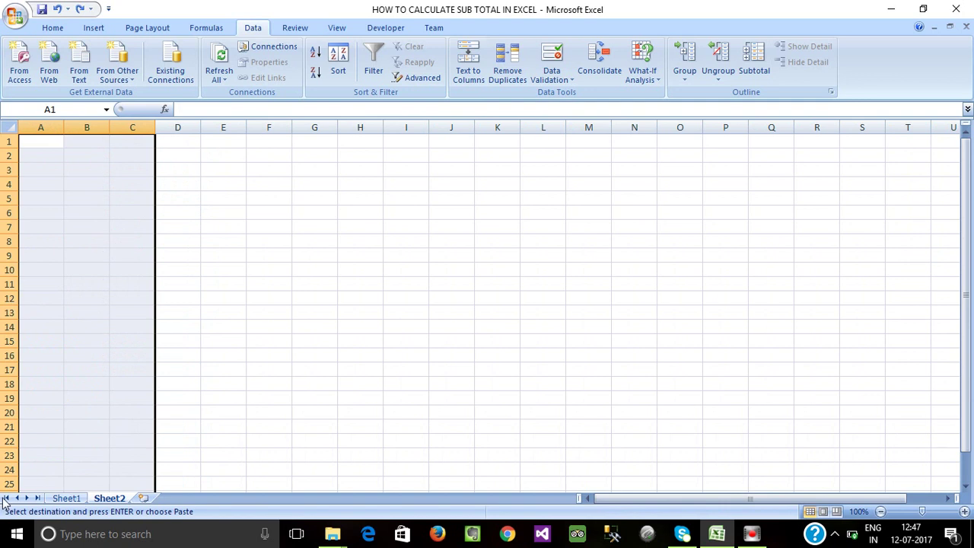
pyautogui.click(58, 499)
# Select A1:C35 and copy only its visible subtotal rows using Alt+;.
pyautogui.press('Escape')
pyautogui.click(158, 273)
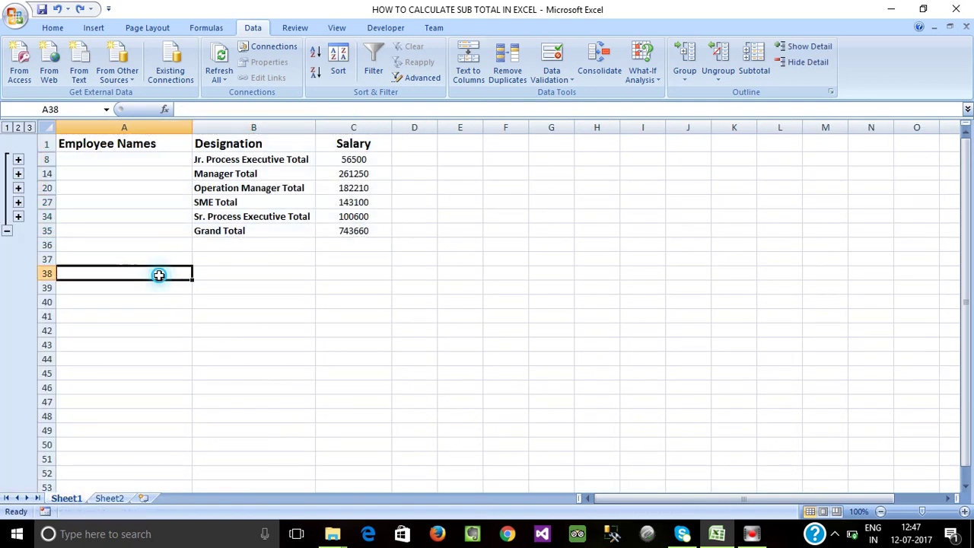
pyautogui.click(95, 151)
pyautogui.moveTo(94, 151); pyautogui.dragTo(356, 230)
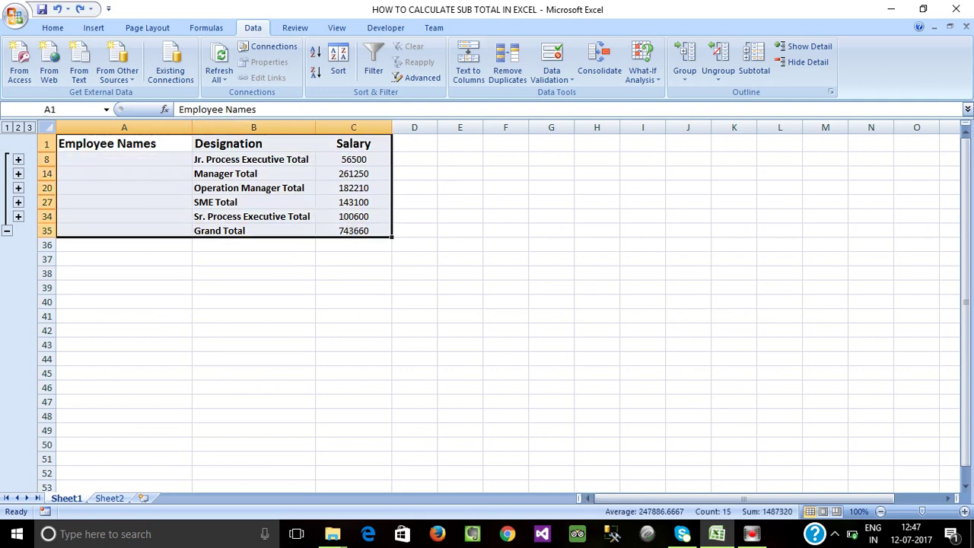
pyautogui.press('alt')
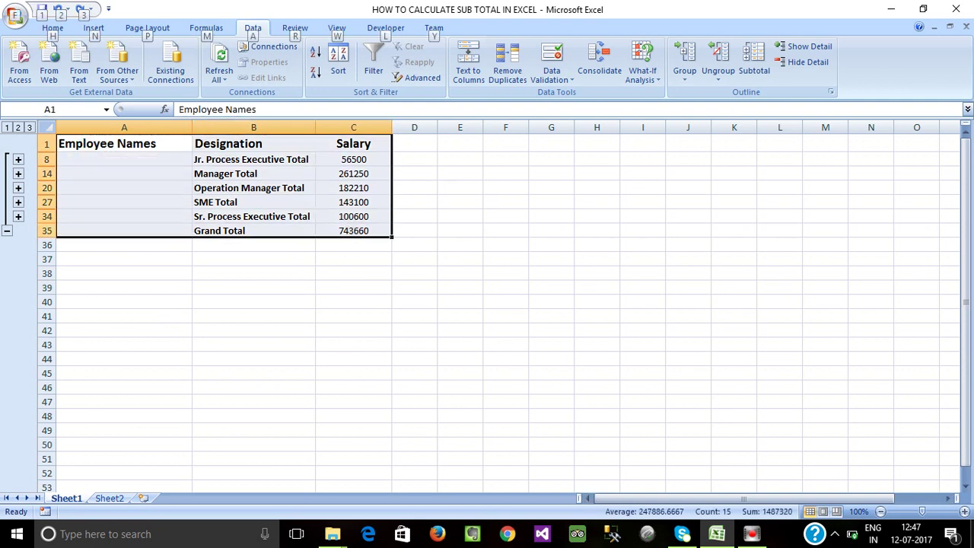
pyautogui.hotkey('alt', ';')
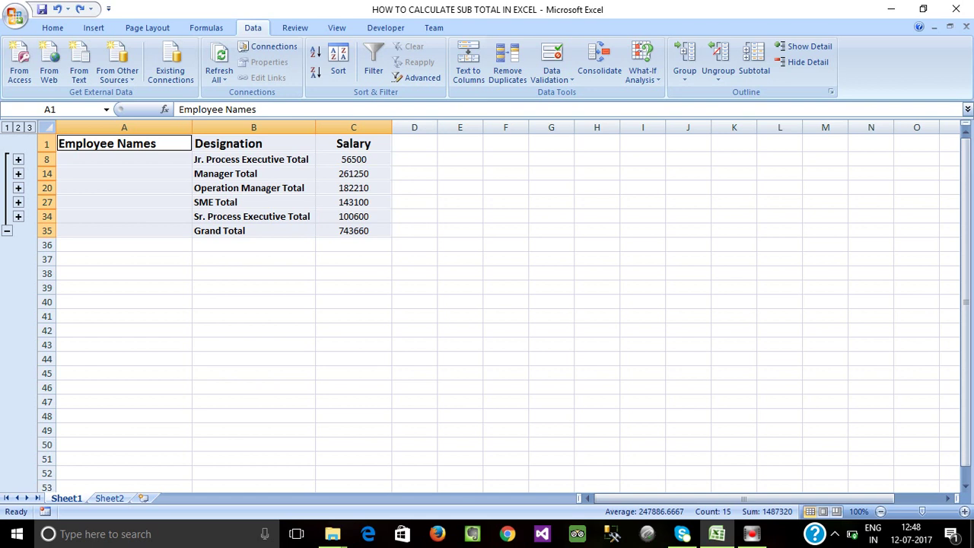
pyautogui.hotkey('ctrl', 'c')
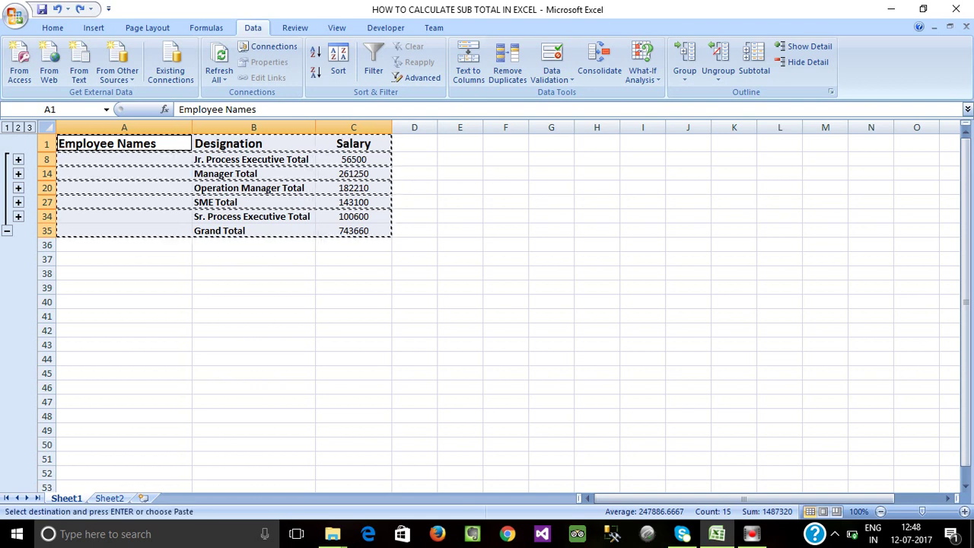
# Paste the summary at Sheet2 cell A1 and autofit columns C, B and A.
pyautogui.click(109, 497)
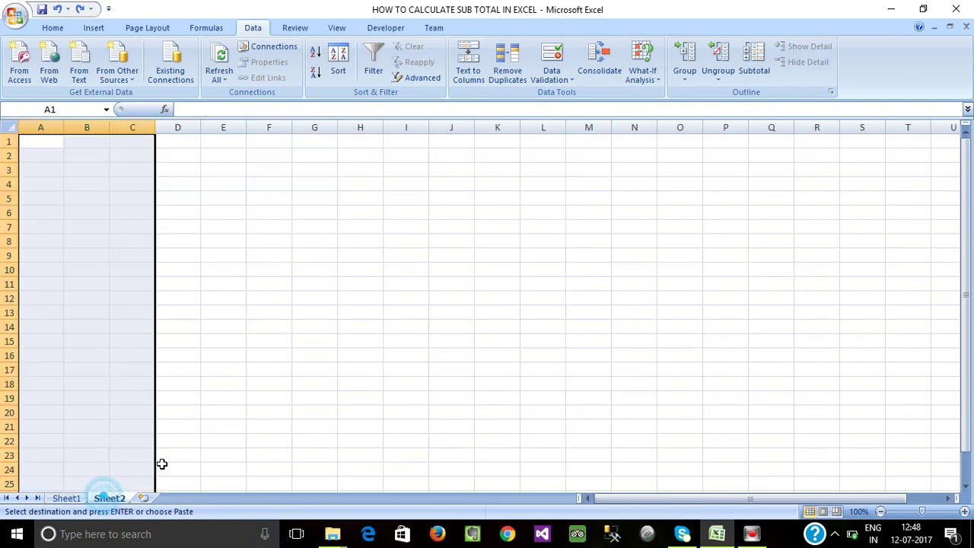
pyautogui.click(43, 148)
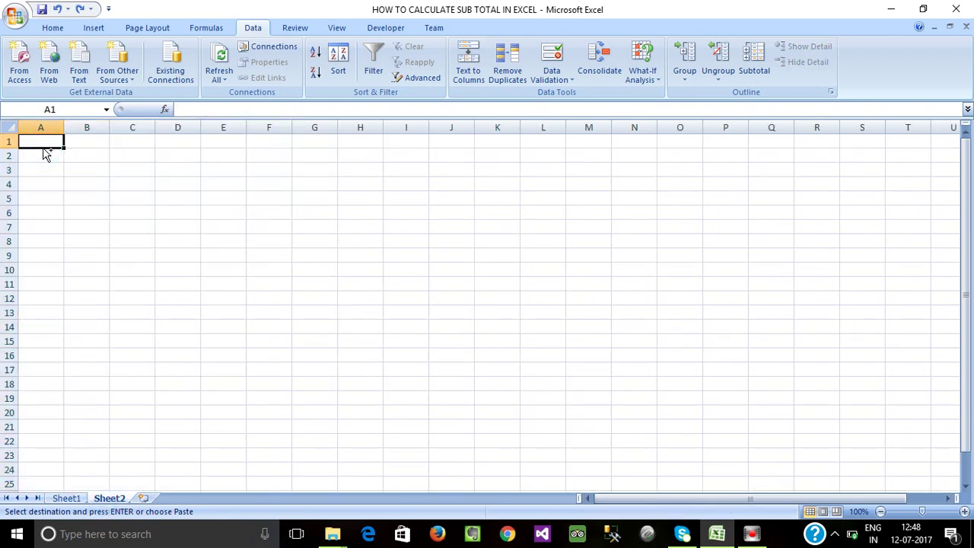
pyautogui.hotkey('ctrl', 'v')
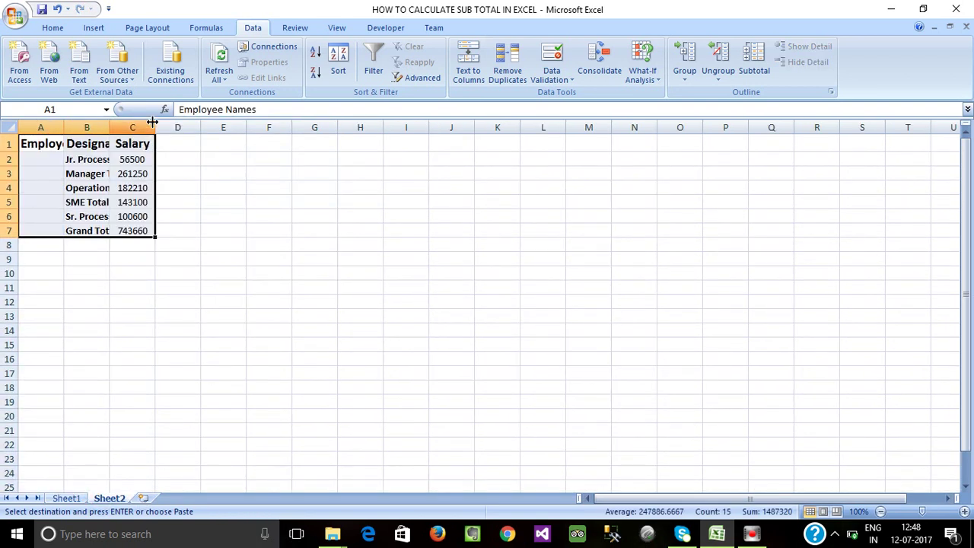
pyautogui.doubleClick(155, 127)
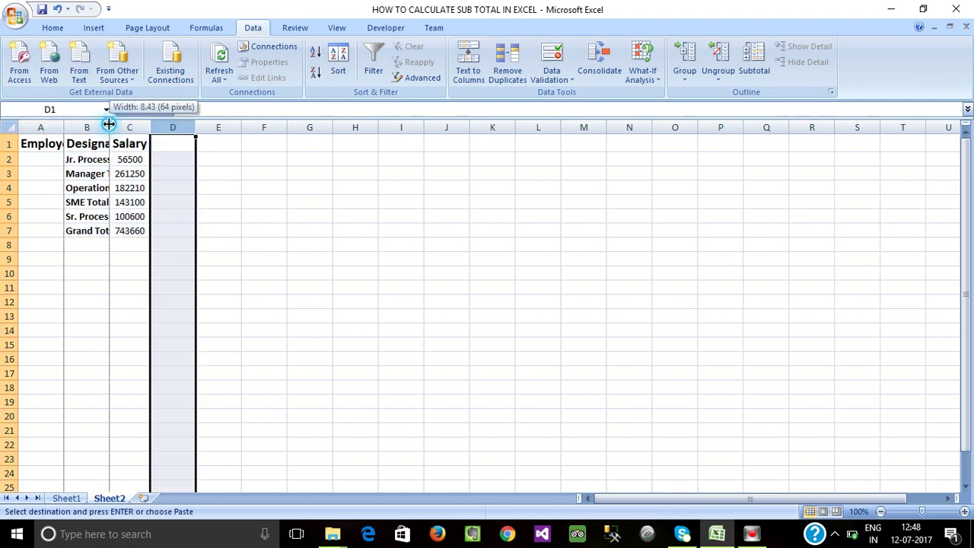
pyautogui.doubleClick(108, 126)
pyautogui.doubleClick(64, 127)
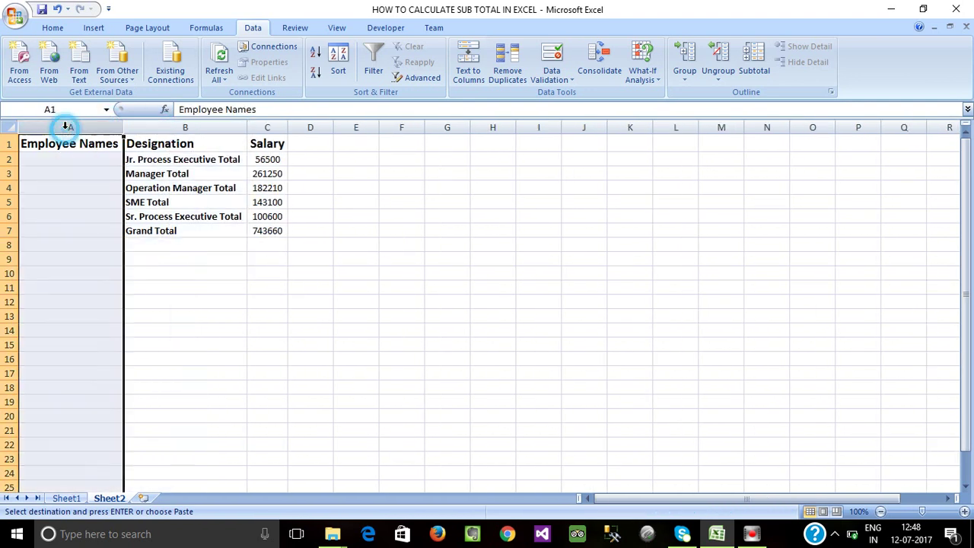
pyautogui.click(100, 199)
pyautogui.doubleClick(186, 201)
pyautogui.moveTo(68, 149); pyautogui.dragTo(311, 228)
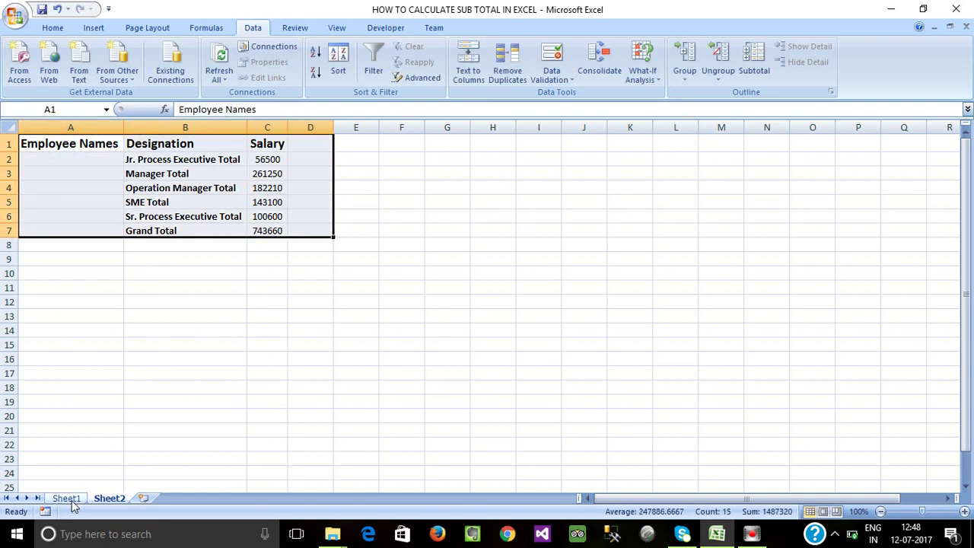
# On Sheet1, select the collapsed subtotal table including its header row.
pyautogui.click(67, 499)
pyautogui.click(142, 391)
pyautogui.click(92, 144)
pyautogui.moveTo(91, 143); pyautogui.dragTo(354, 216)
pyautogui.click(354, 244)
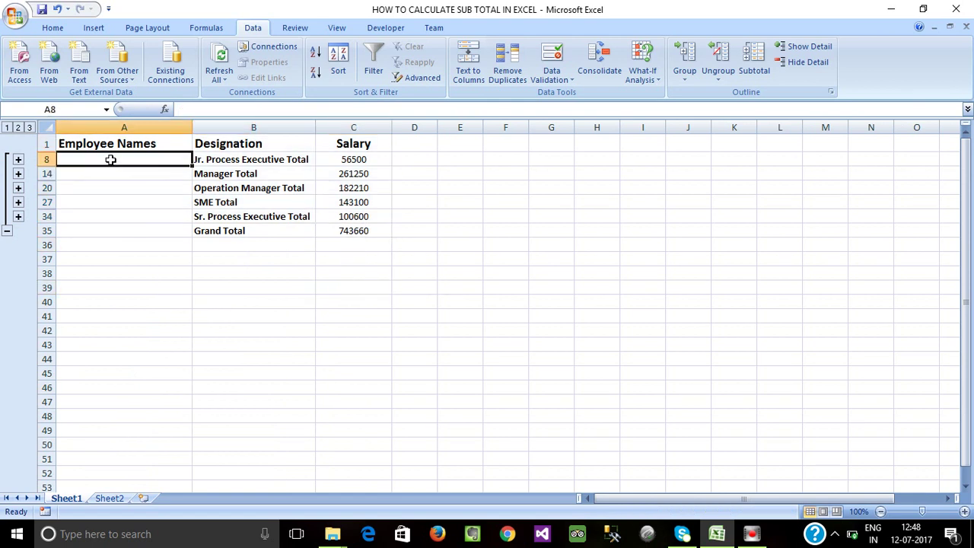
pyautogui.moveTo(110, 160); pyautogui.dragTo(348, 229)
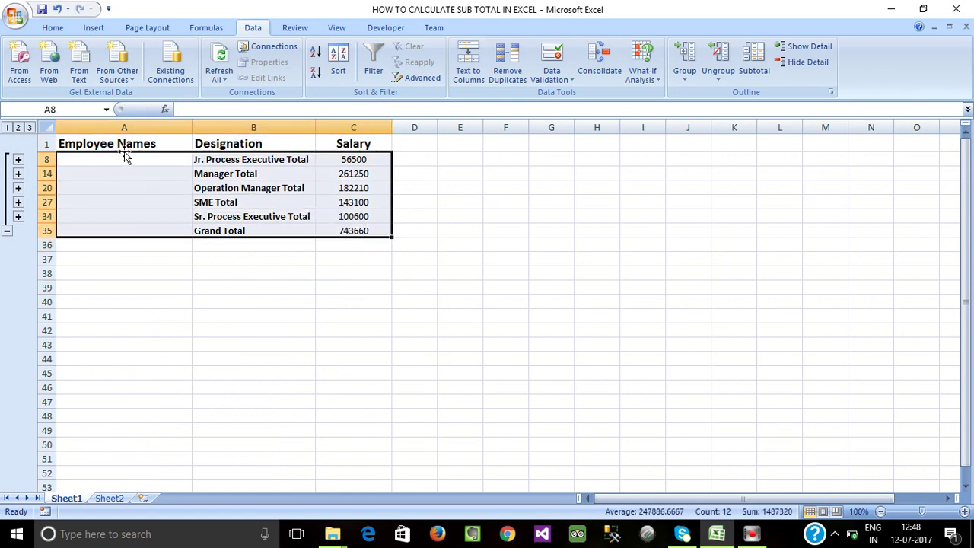
pyautogui.moveTo(156, 147); pyautogui.dragTo(347, 230)
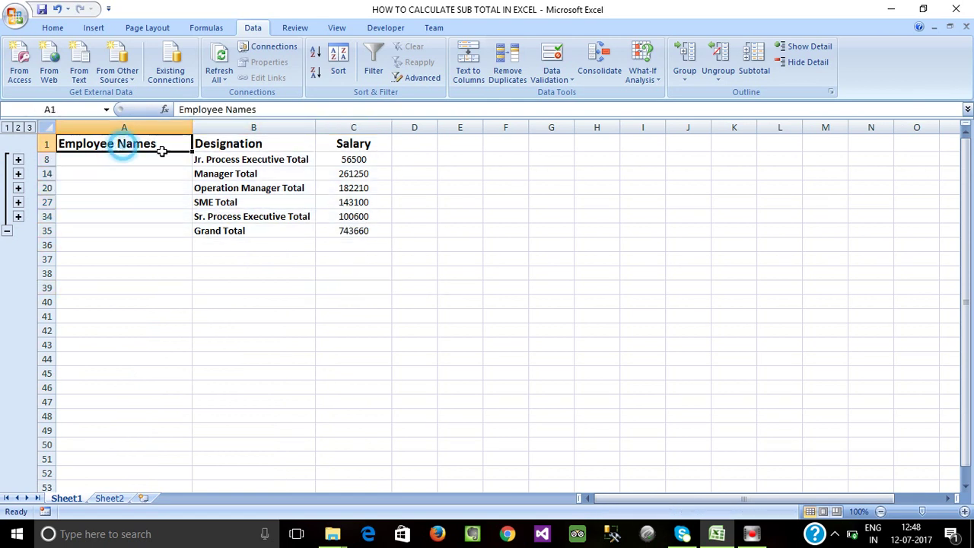
# Give the selected table a blue fill and white text.
pyautogui.click(53, 27)
pyautogui.click(221, 74)
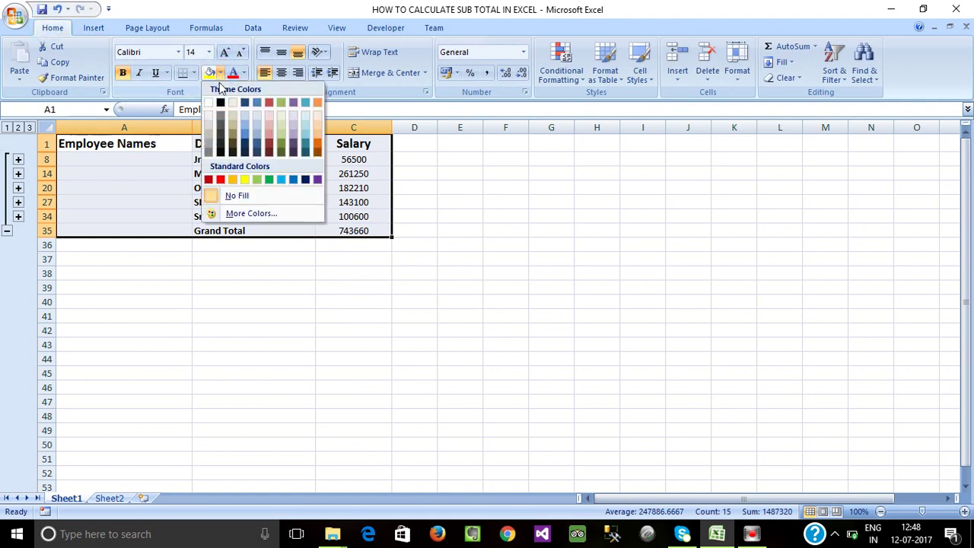
pyautogui.click(249, 136)
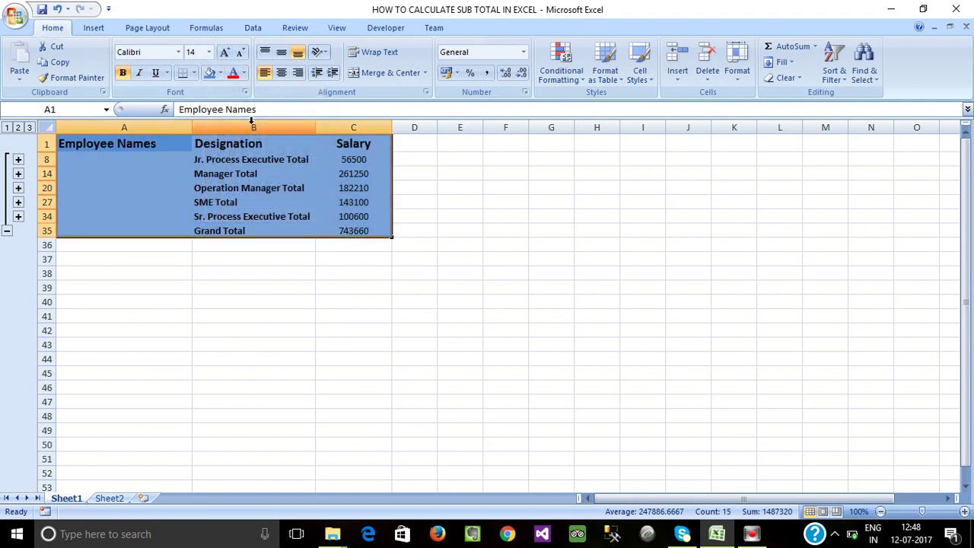
pyautogui.click(243, 73)
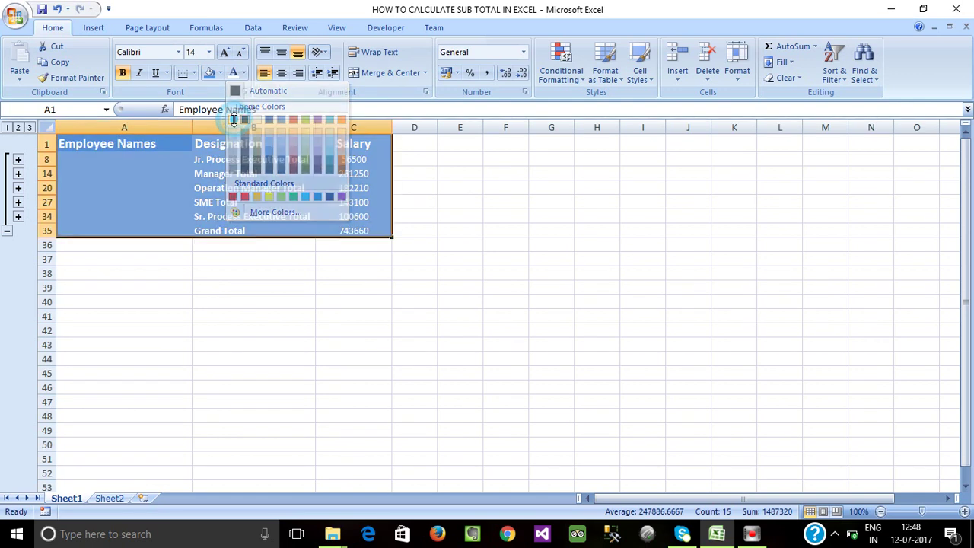
pyautogui.click(234, 121)
pyautogui.click(255, 300)
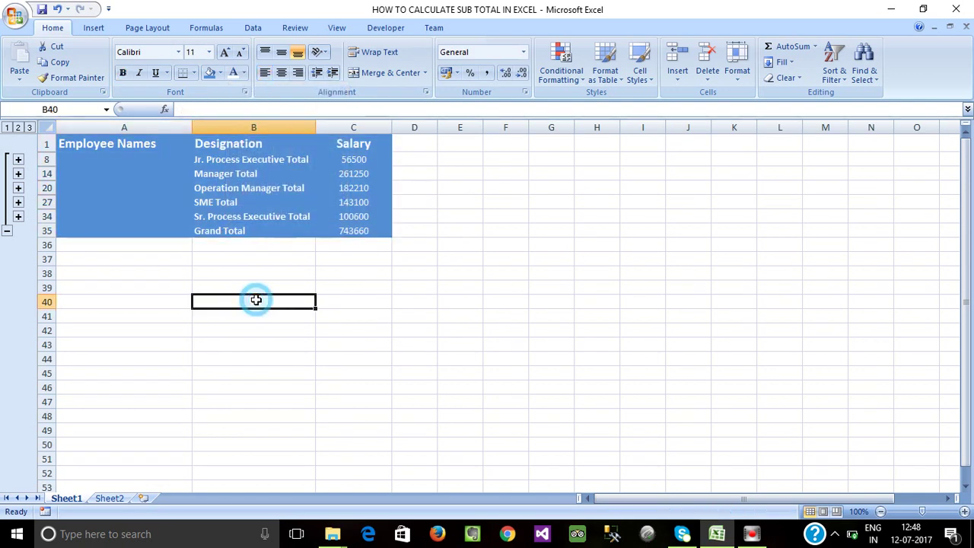
pyautogui.click(152, 177)
pyautogui.click(136, 149)
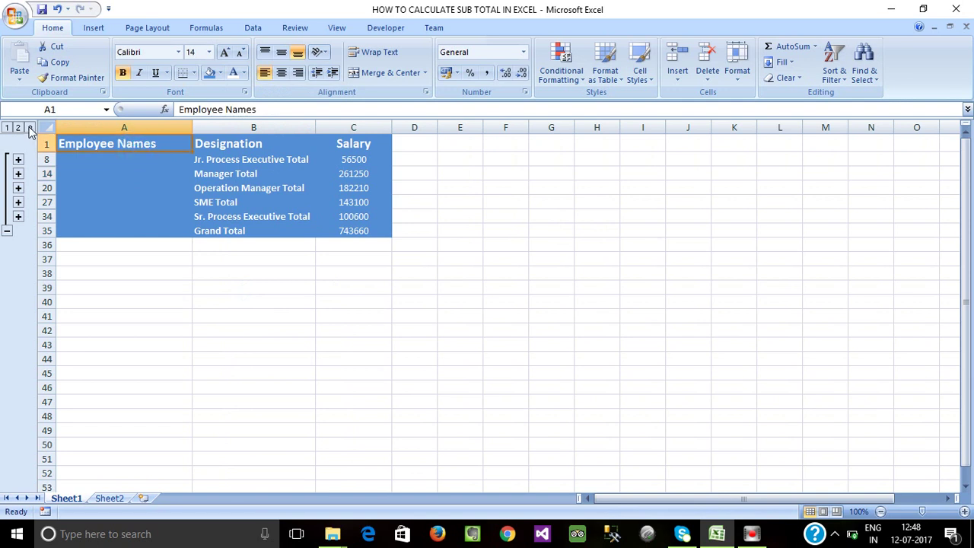
pyautogui.click(29, 127)
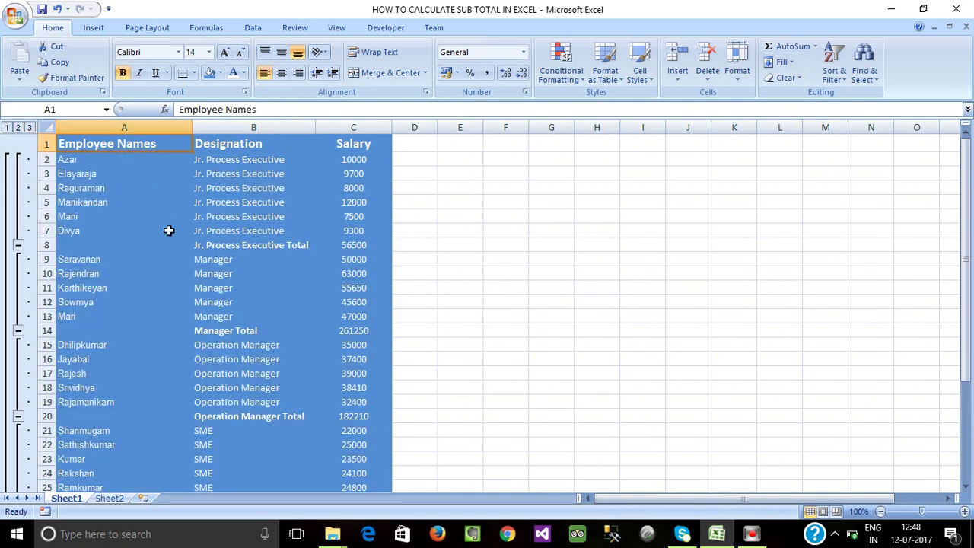
pyautogui.scroll(-2, 200, 252)
pyautogui.scroll(-6, 201, 252)
pyautogui.scroll(7, 199, 251)
pyautogui.scroll(1, 199, 252)
pyautogui.click(17, 127)
pyautogui.click(155, 284)
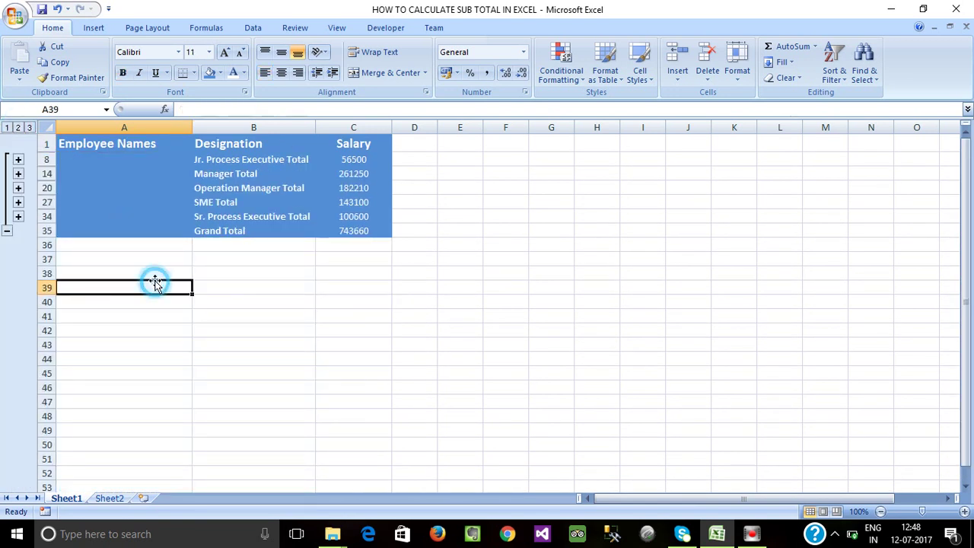
pyautogui.moveTo(96, 142); pyautogui.dragTo(334, 212)
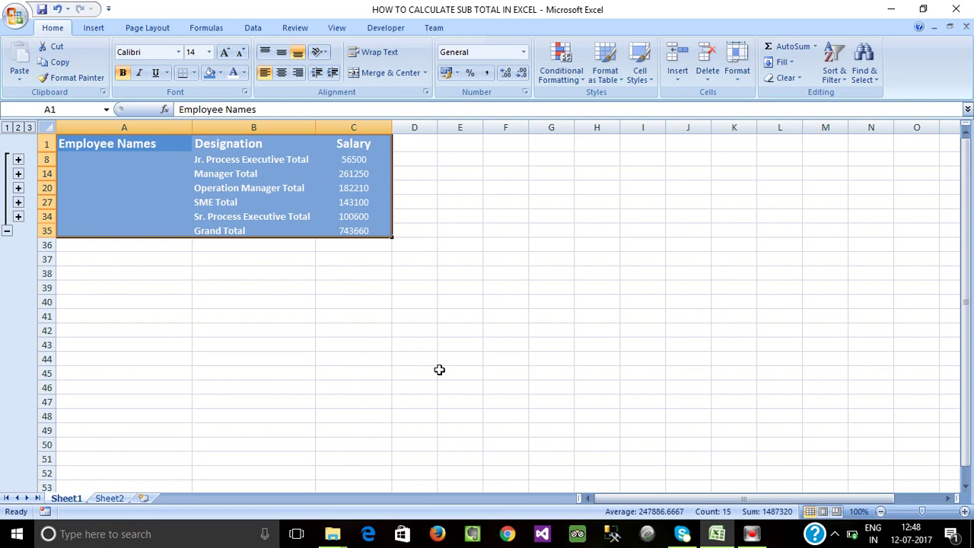
# Fill the visible header and total rows yellow with Automatic black text.
pyautogui.hotkey('alt', ';')
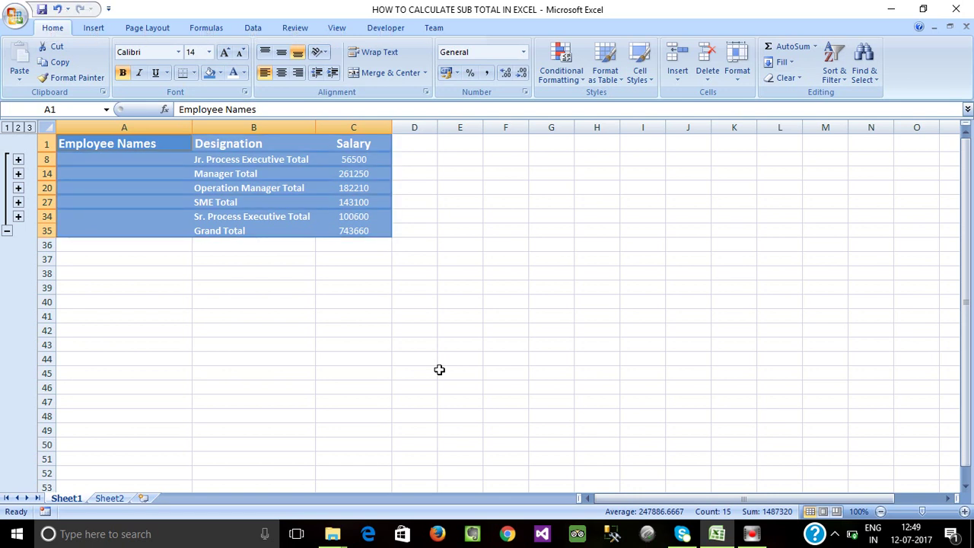
pyautogui.click(219, 73)
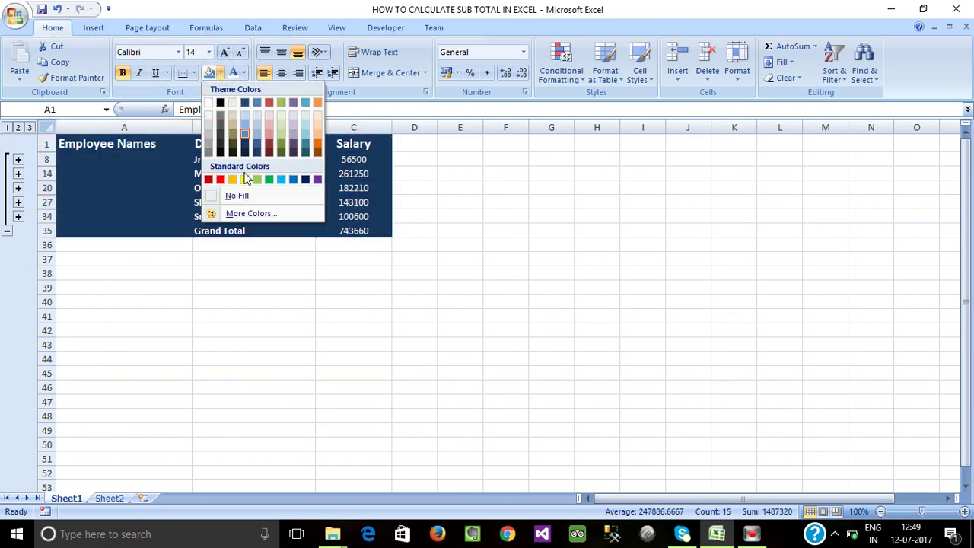
pyautogui.click(244, 180)
pyautogui.click(248, 173)
pyautogui.click(243, 72)
pyautogui.click(243, 73)
pyautogui.click(244, 73)
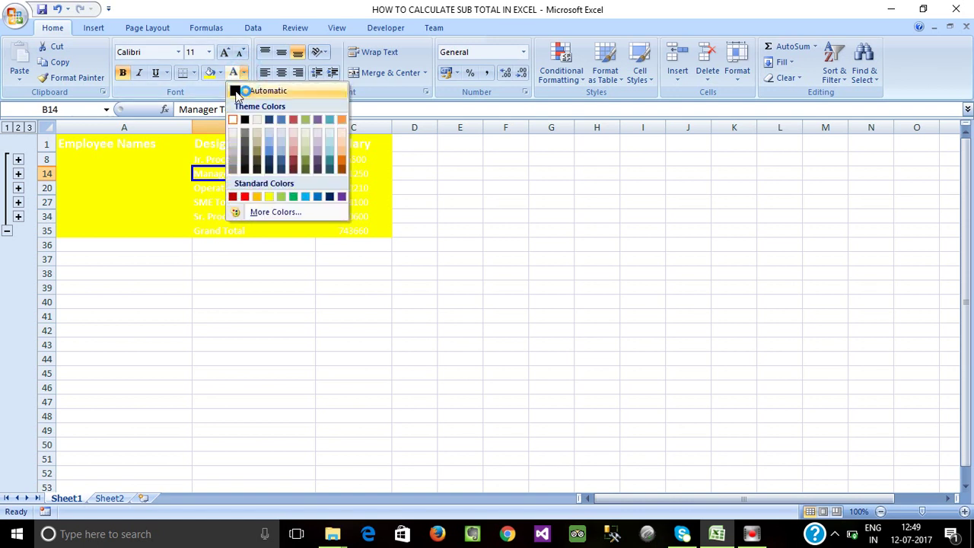
pyautogui.click(235, 90)
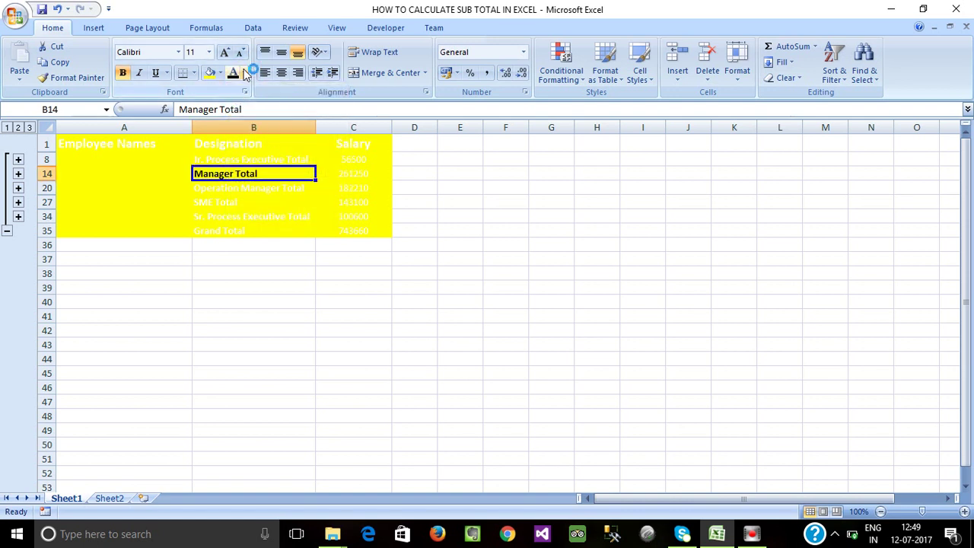
pyautogui.click(244, 72)
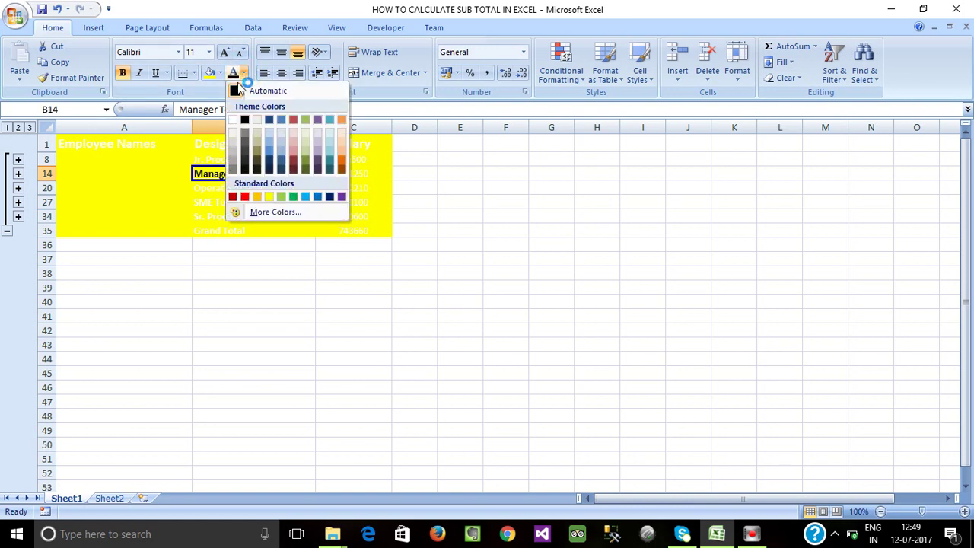
pyautogui.click(237, 90)
# Turn all text in A1:C35 black, then expand to outline level 3.
pyautogui.click(267, 257)
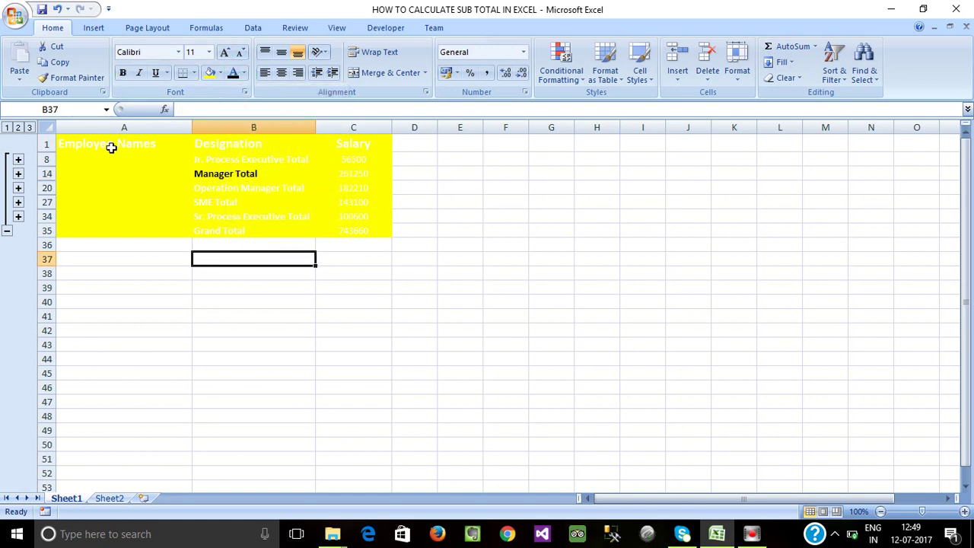
pyautogui.moveTo(111, 149); pyautogui.dragTo(354, 228)
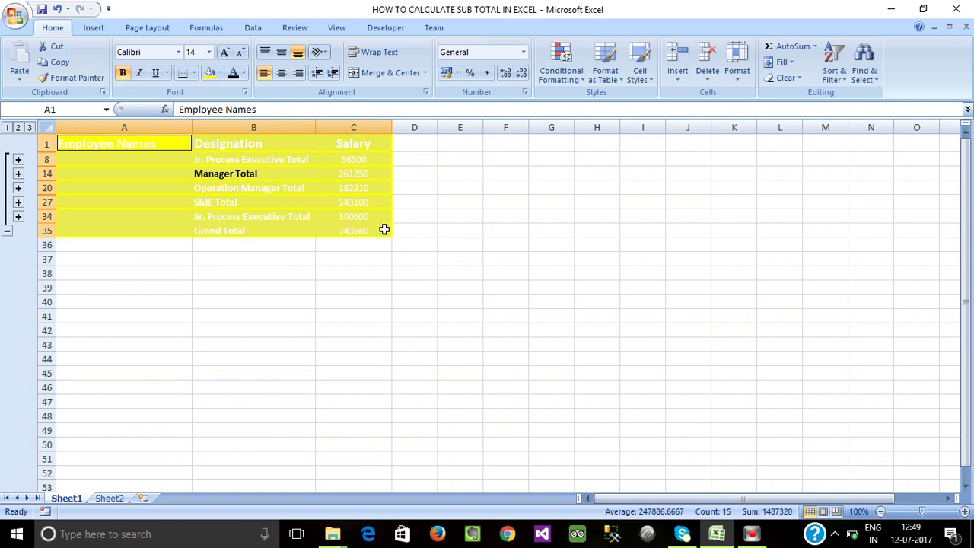
pyautogui.click(244, 74)
pyautogui.click(236, 90)
pyautogui.click(278, 316)
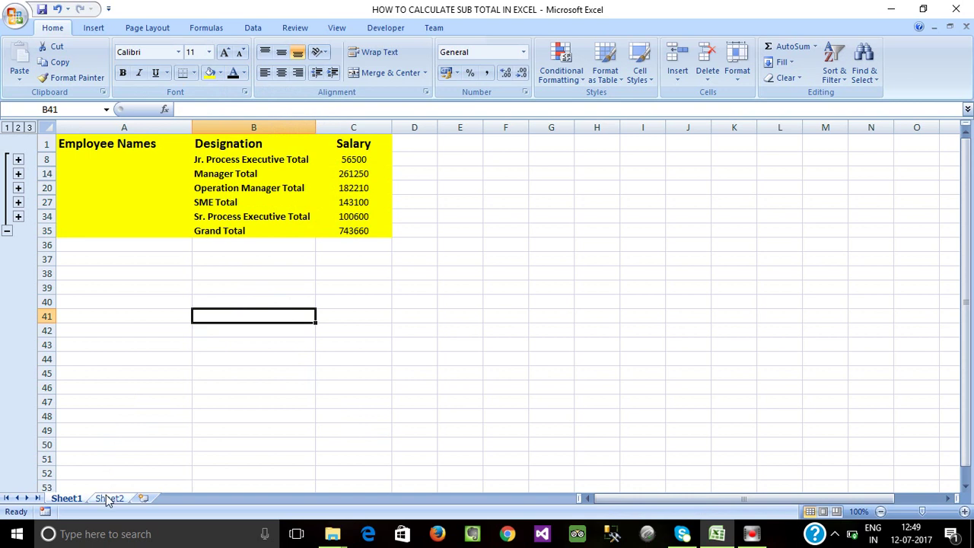
pyautogui.click(29, 127)
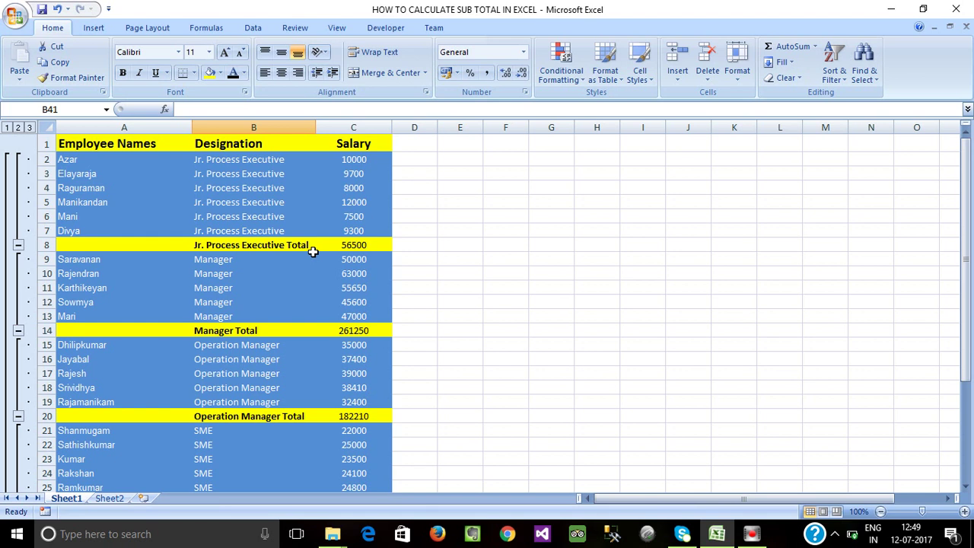
pyautogui.click(415, 292)
pyautogui.scroll(-4, 319, 297)
pyautogui.scroll(-1, 319, 298)
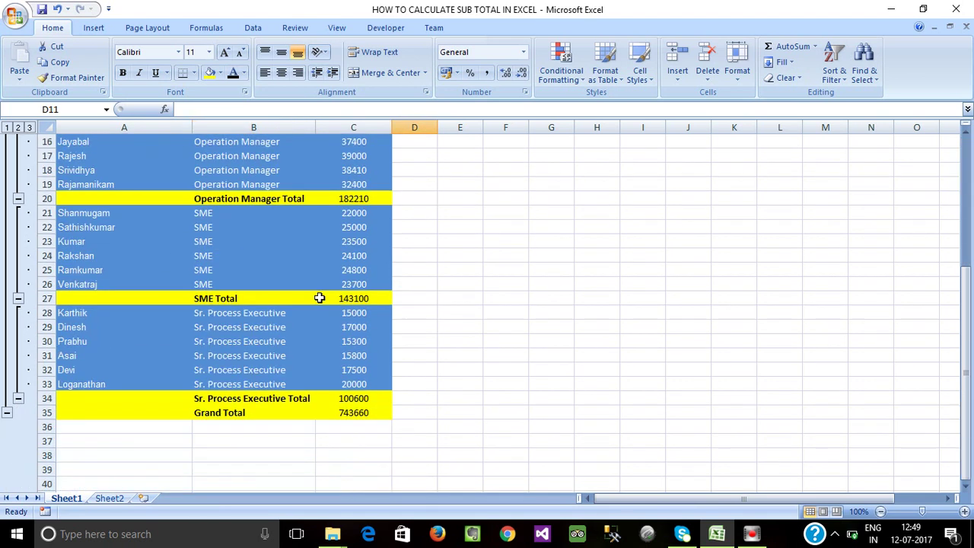
pyautogui.scroll(4, 320, 298)
pyautogui.scroll(1, 319, 298)
pyautogui.scroll(-8, 320, 297)
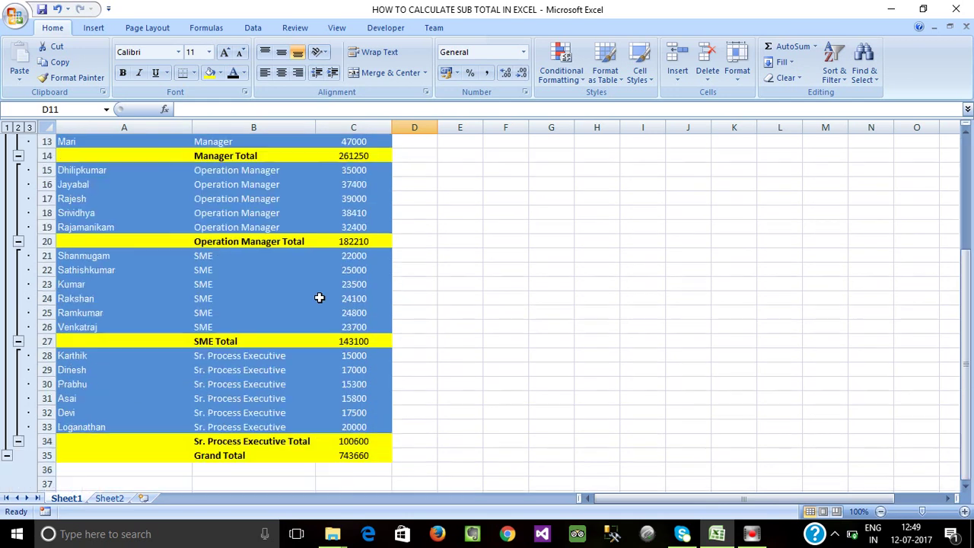
pyautogui.scroll(4, 319, 298)
pyautogui.scroll(4, 319, 298)
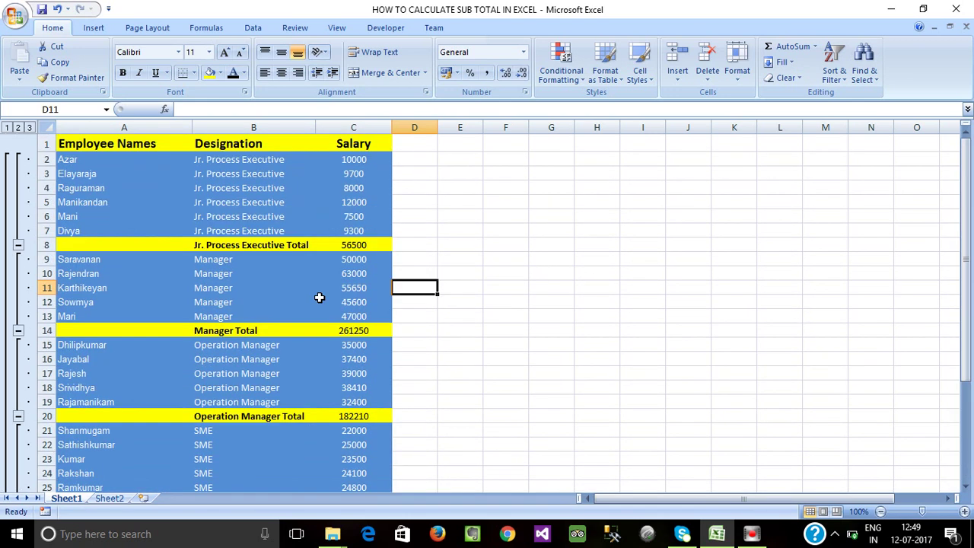
pyautogui.scroll(-4, 319, 298)
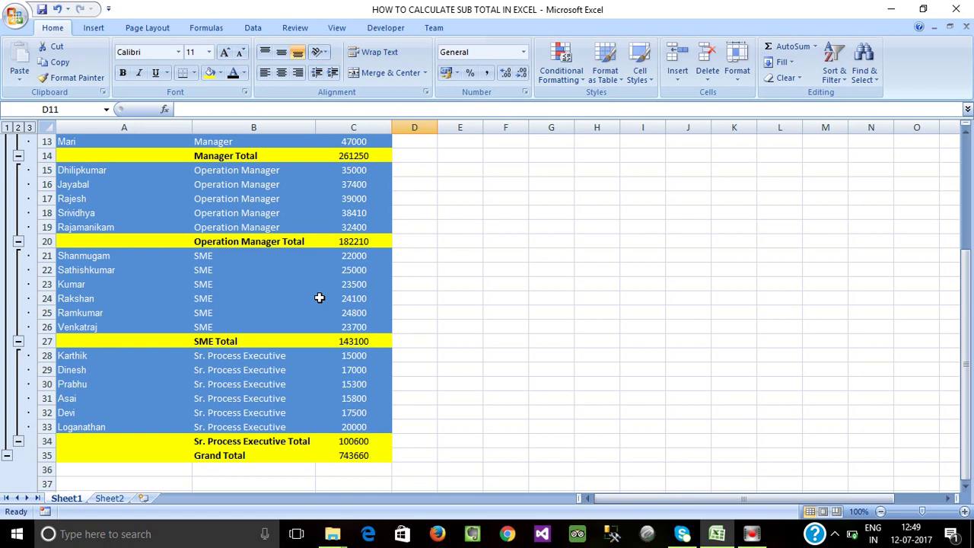
pyautogui.scroll(4, 320, 298)
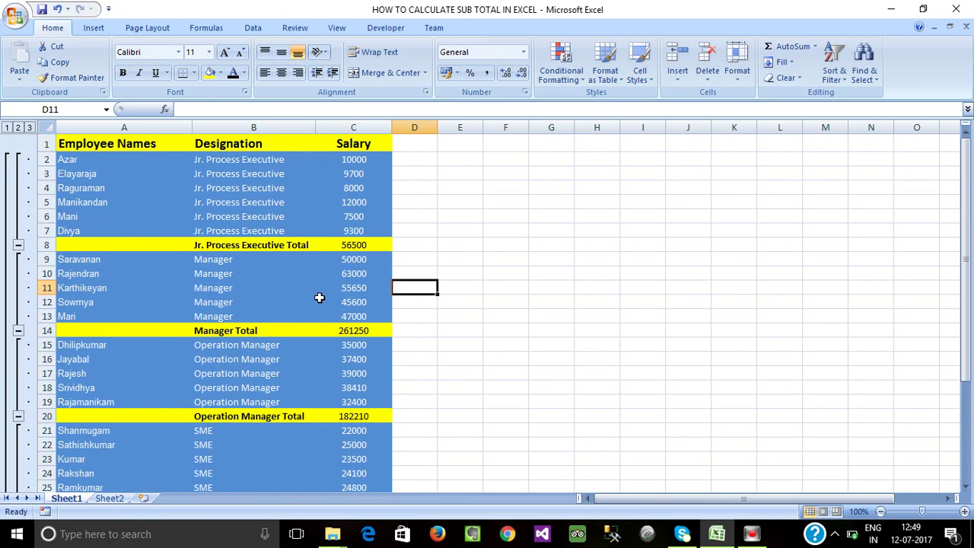